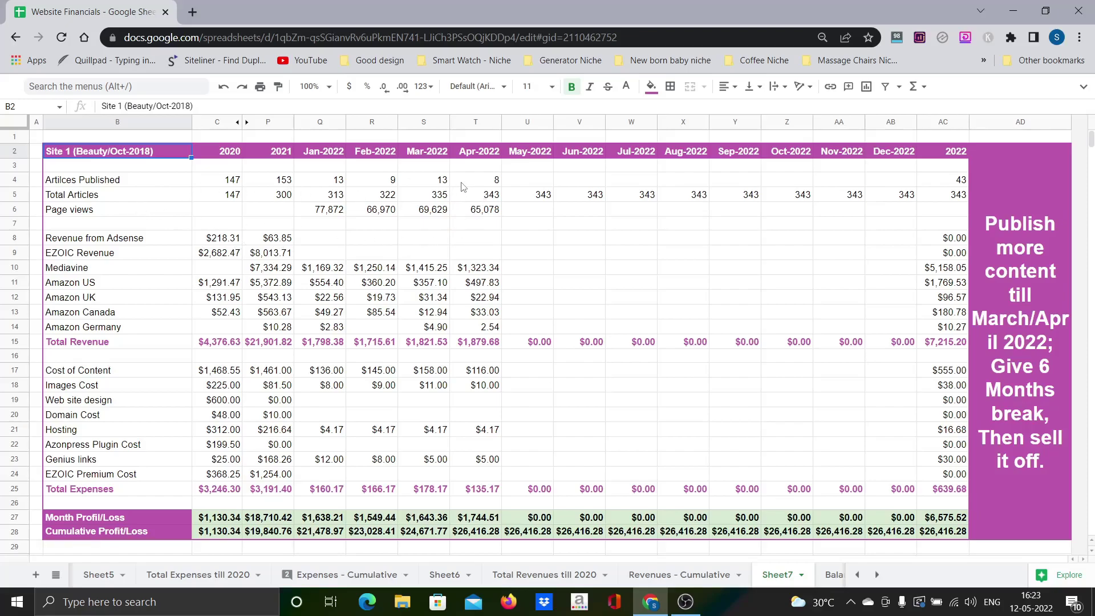
- Check the April 2022 articles published, total articles and page views for Site 1 (Beauty)
{"action": "left_click", "coordinate": [462, 182]}
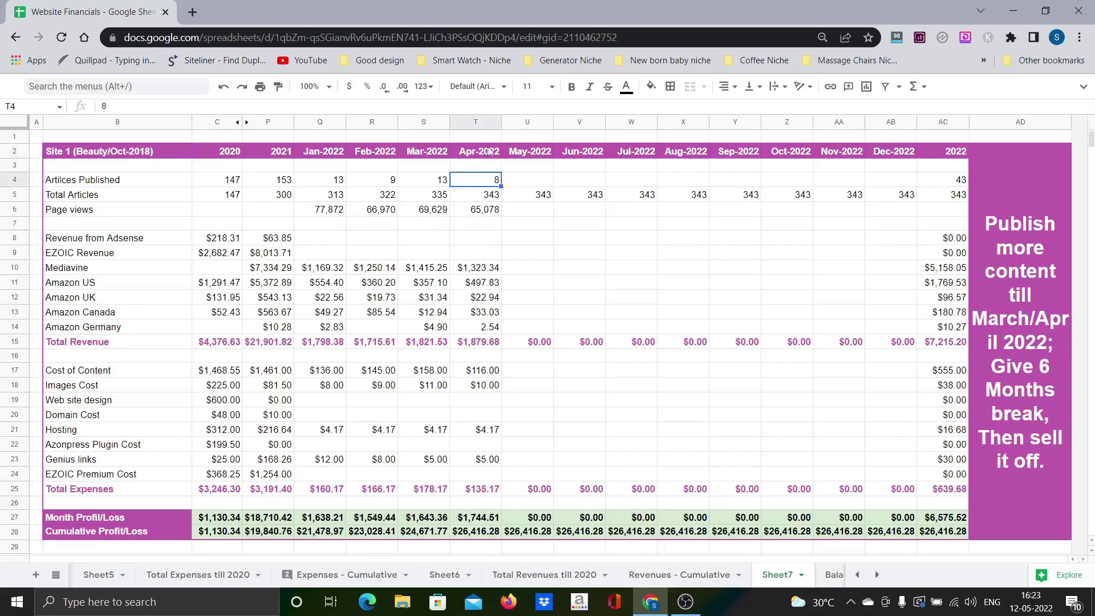
{"action": "left_click", "coordinate": [482, 199]}
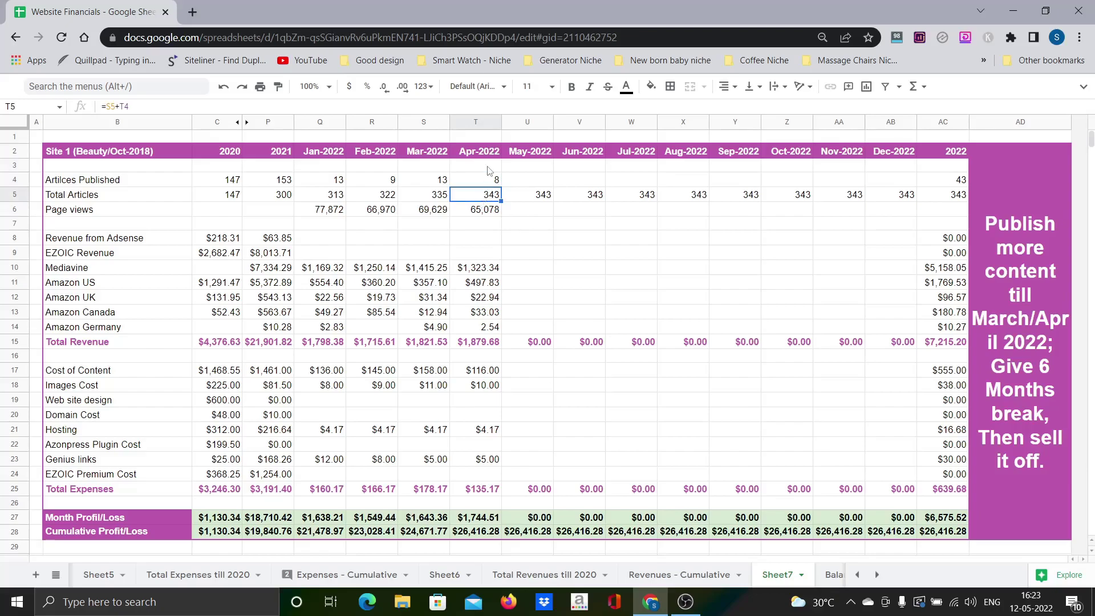
{"action": "left_click", "coordinate": [489, 218]}
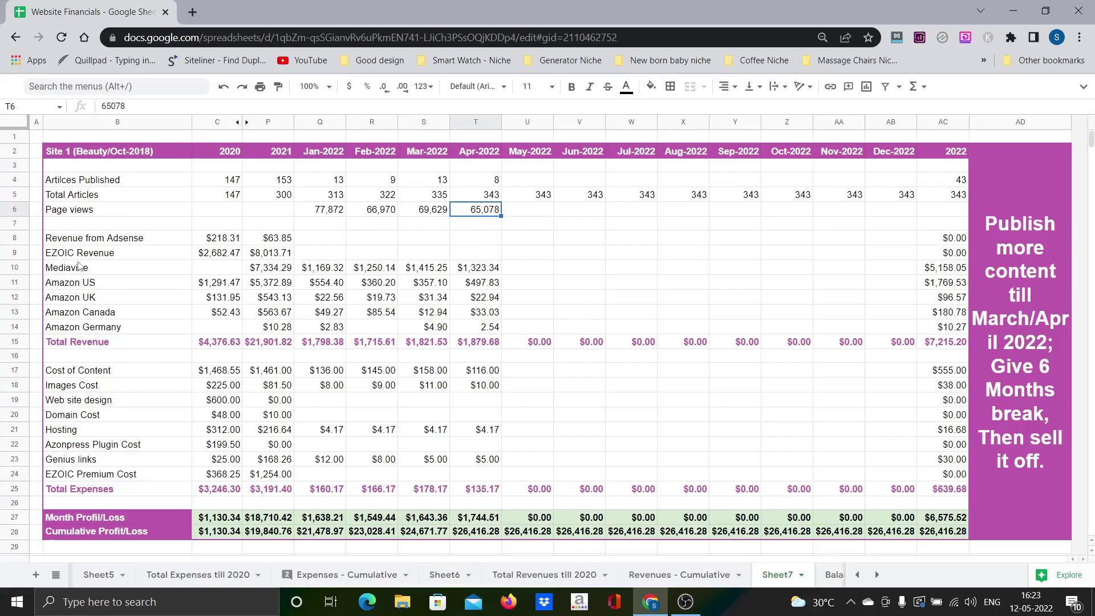
- Review Site 1's April 2022 Mediavine, Amazon and total revenue along with its content cost and total expenses
{"action": "left_click", "coordinate": [487, 270]}
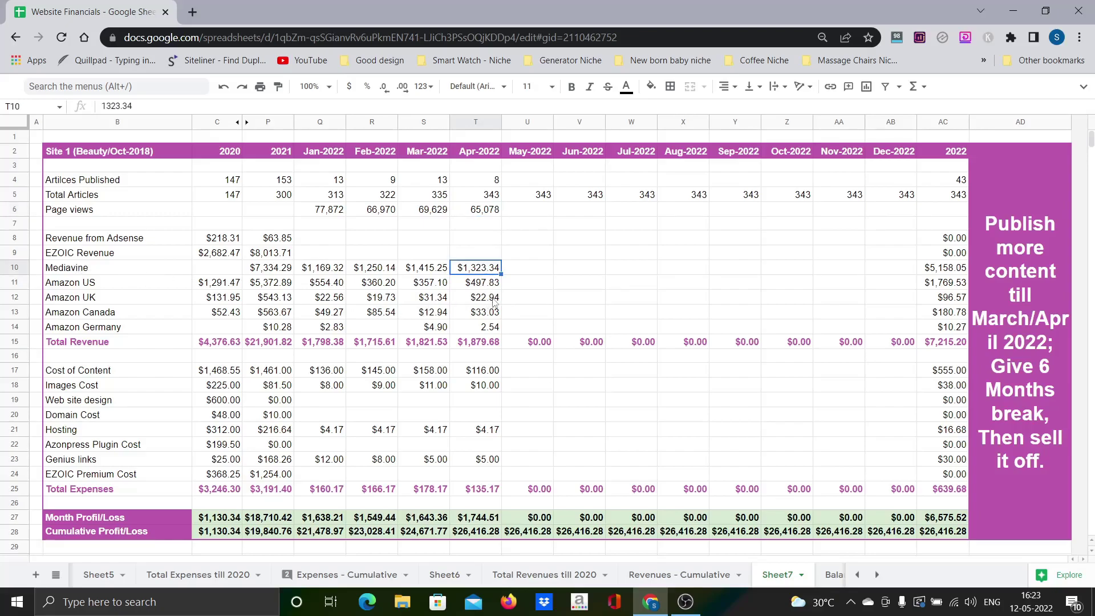
{"action": "left_click_drag", "start_coordinate": [493, 283], "coordinate": [494, 315]}
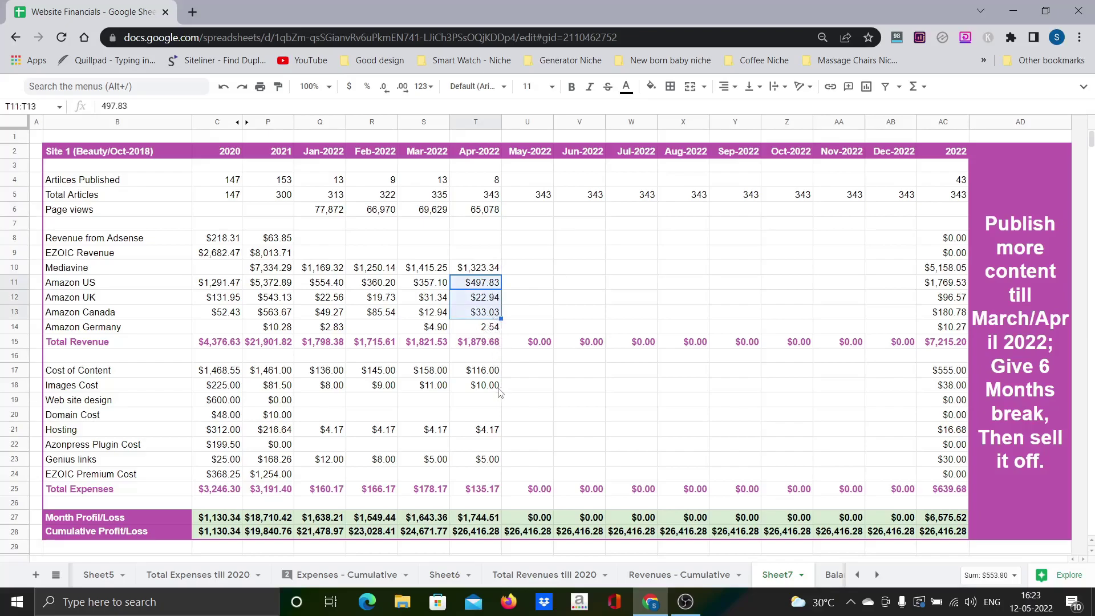
{"action": "left_click", "coordinate": [490, 239]}
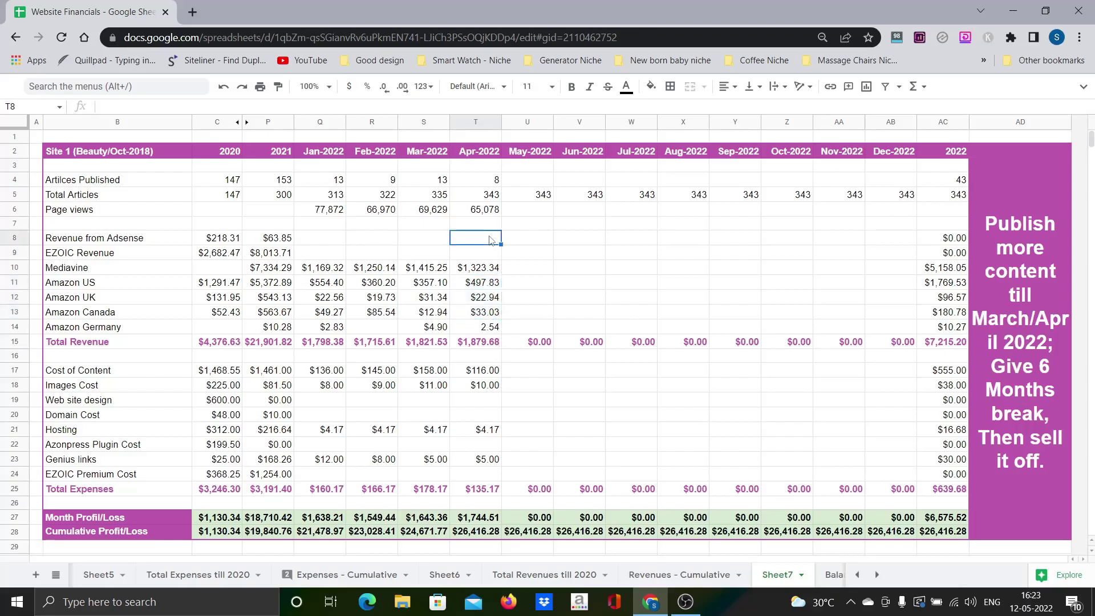
{"action": "left_click", "coordinate": [489, 348]}
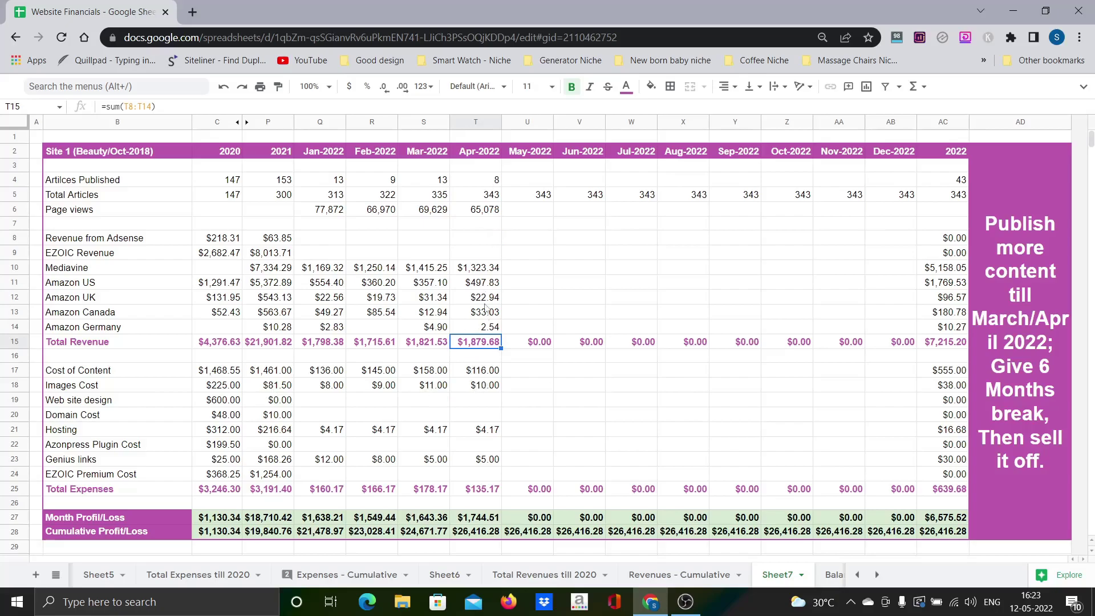
{"action": "left_click", "coordinate": [480, 375]}
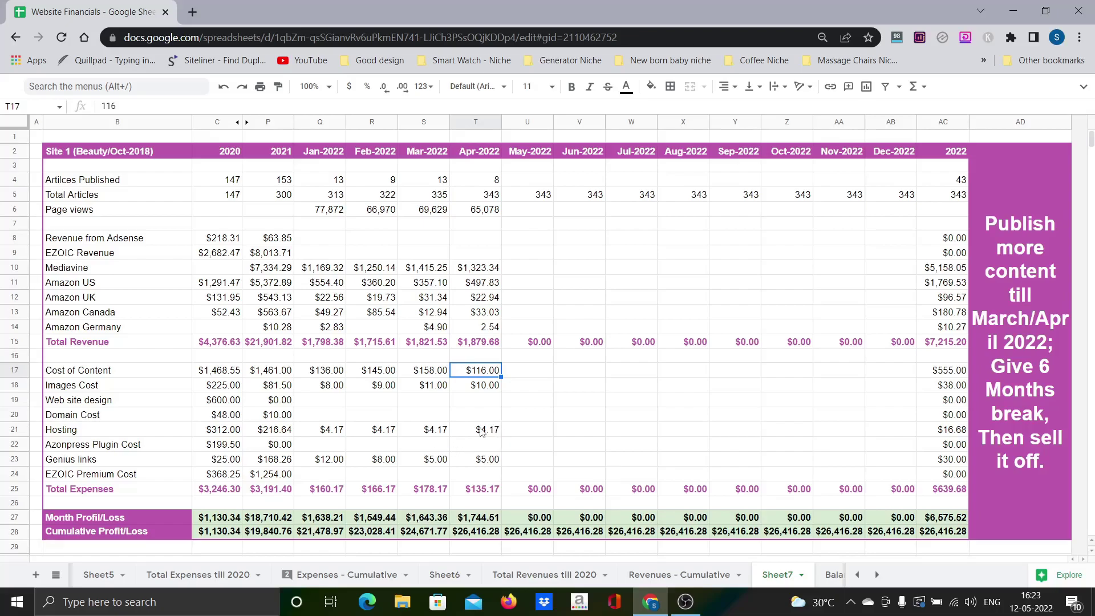
{"action": "left_click", "coordinate": [478, 493]}
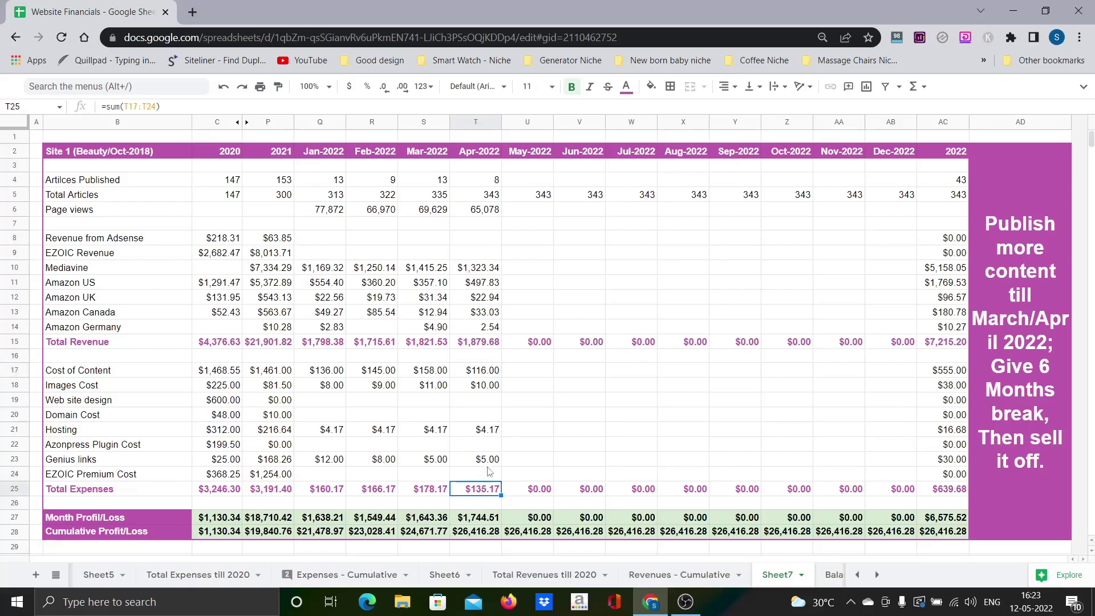
{"action": "left_click", "coordinate": [494, 344]}
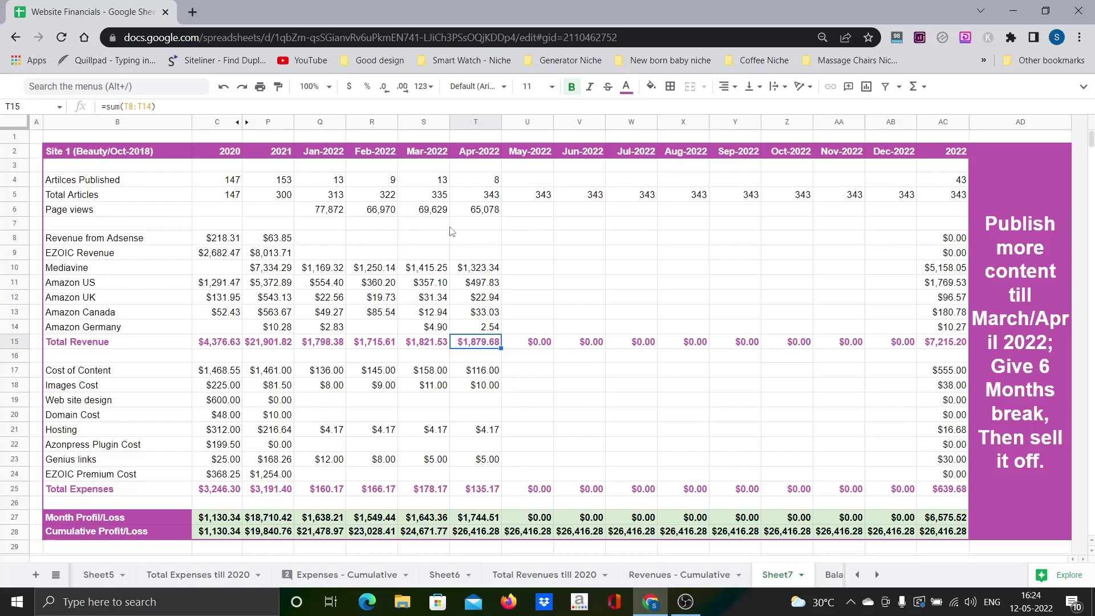
- Compare Site 1's January and April 2022 page views, and check its plan note and April cumulative profit
{"action": "left_click", "coordinate": [459, 241]}
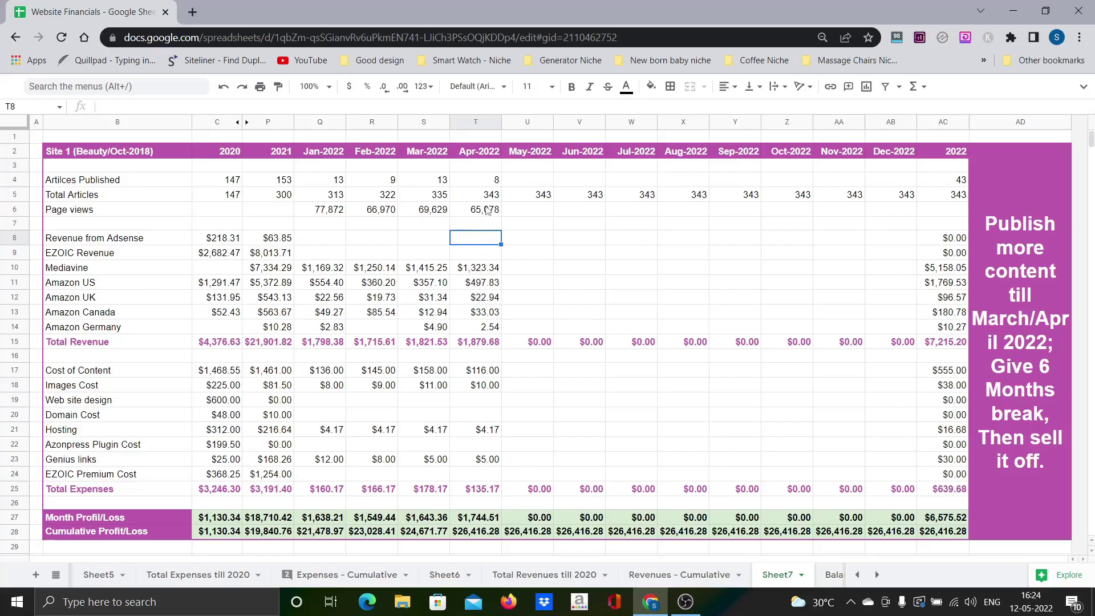
{"action": "left_click", "coordinate": [328, 209]}
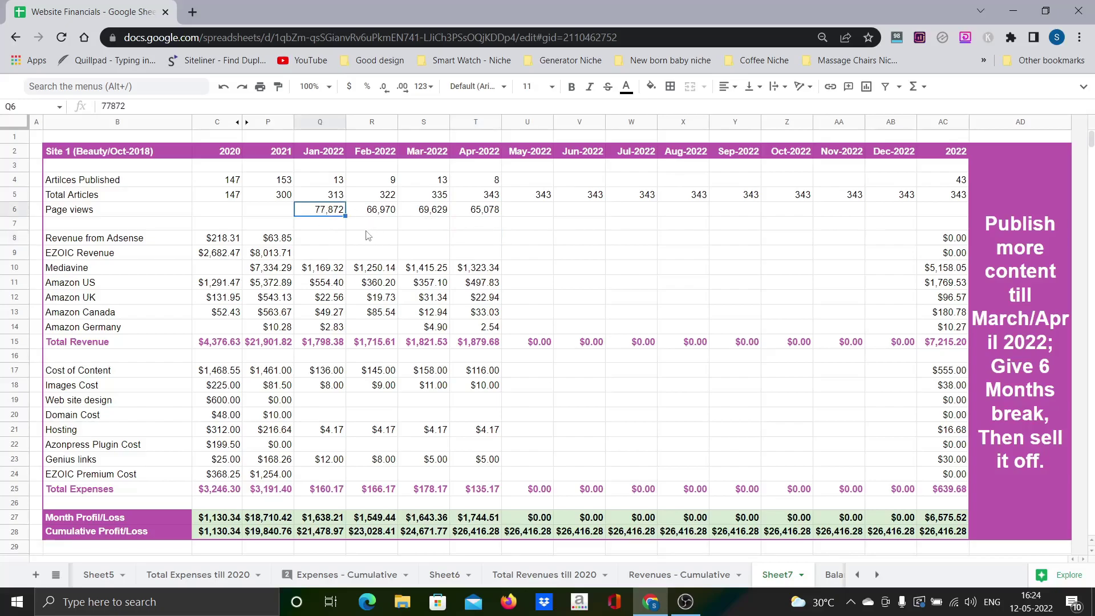
{"action": "left_click", "coordinate": [481, 214]}
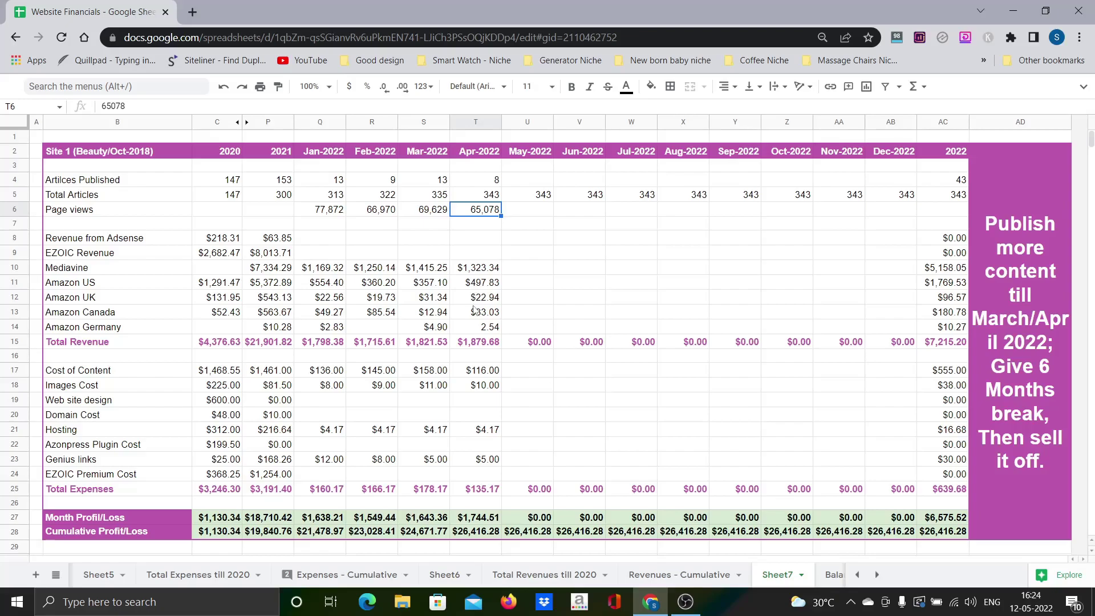
{"action": "left_click", "coordinate": [483, 257]}
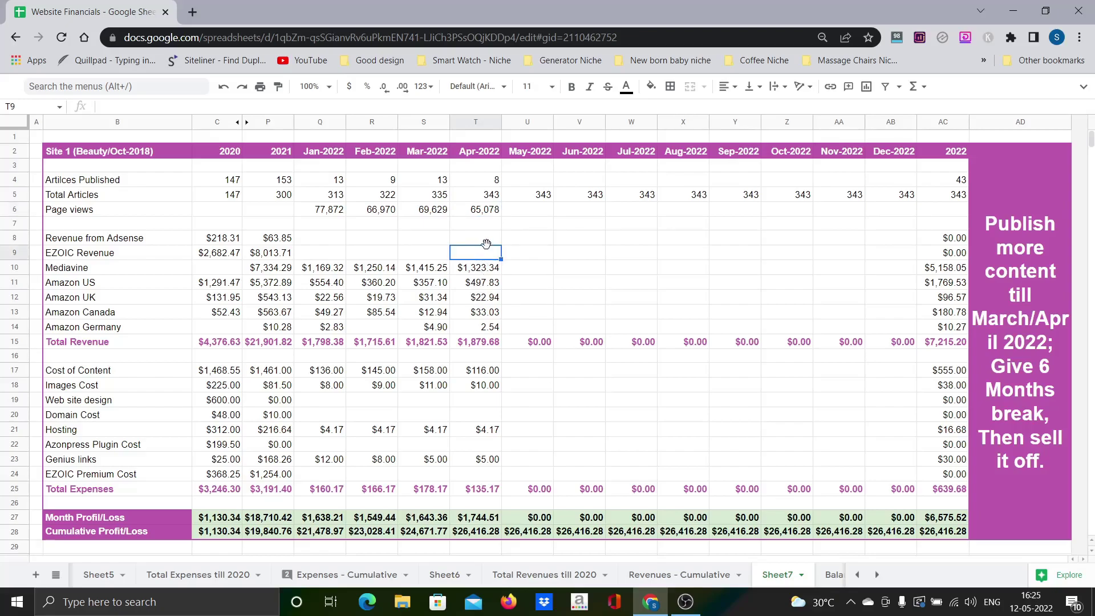
{"action": "left_click", "coordinate": [487, 242]}
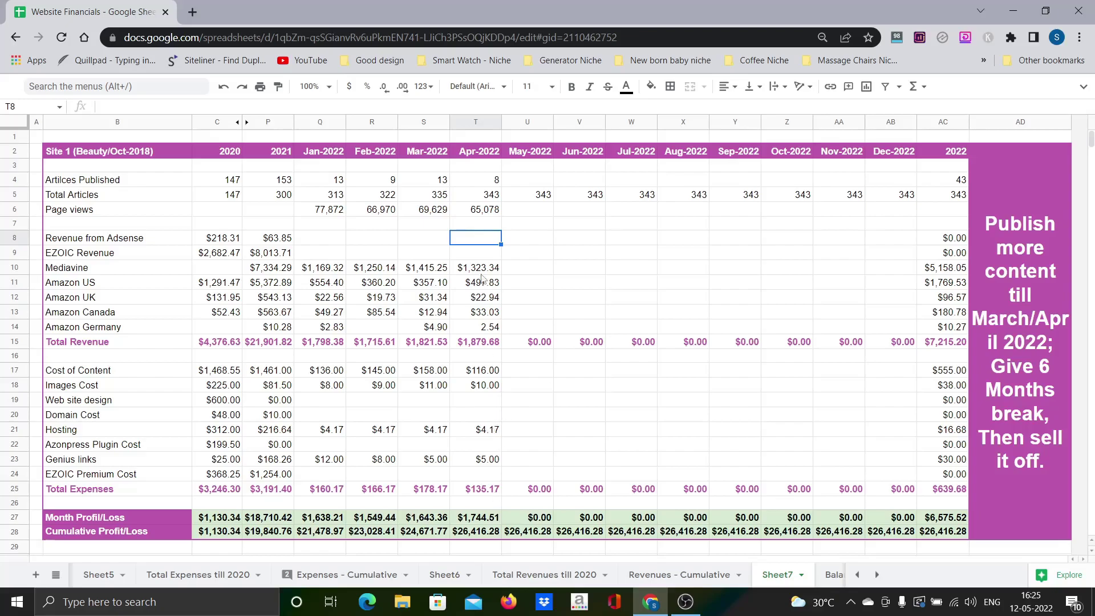
{"action": "left_click", "coordinate": [1036, 309]}
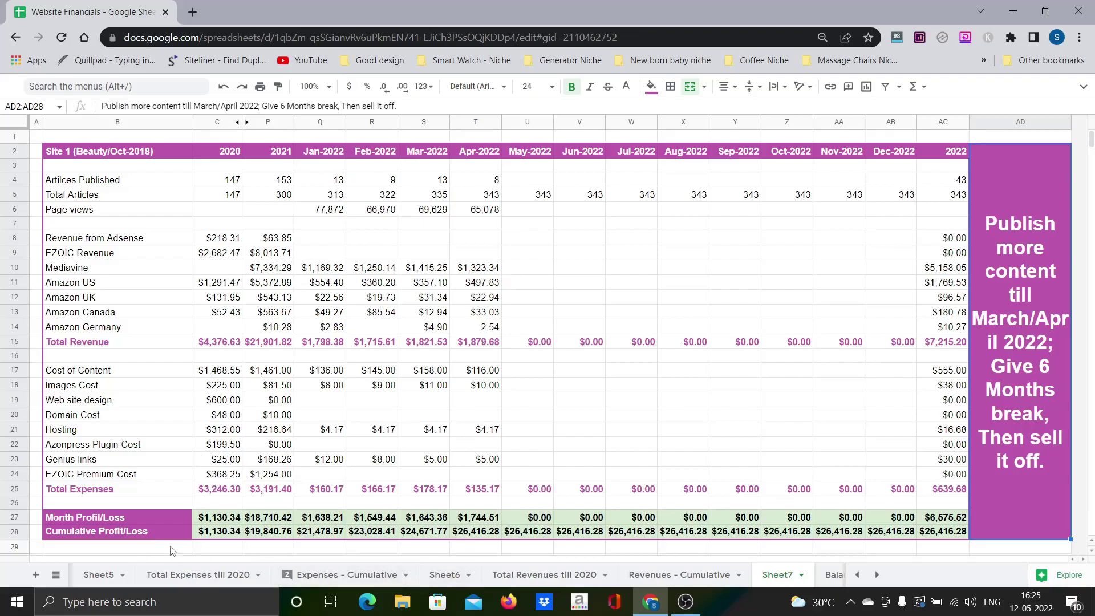
{"action": "left_click", "coordinate": [476, 532]}
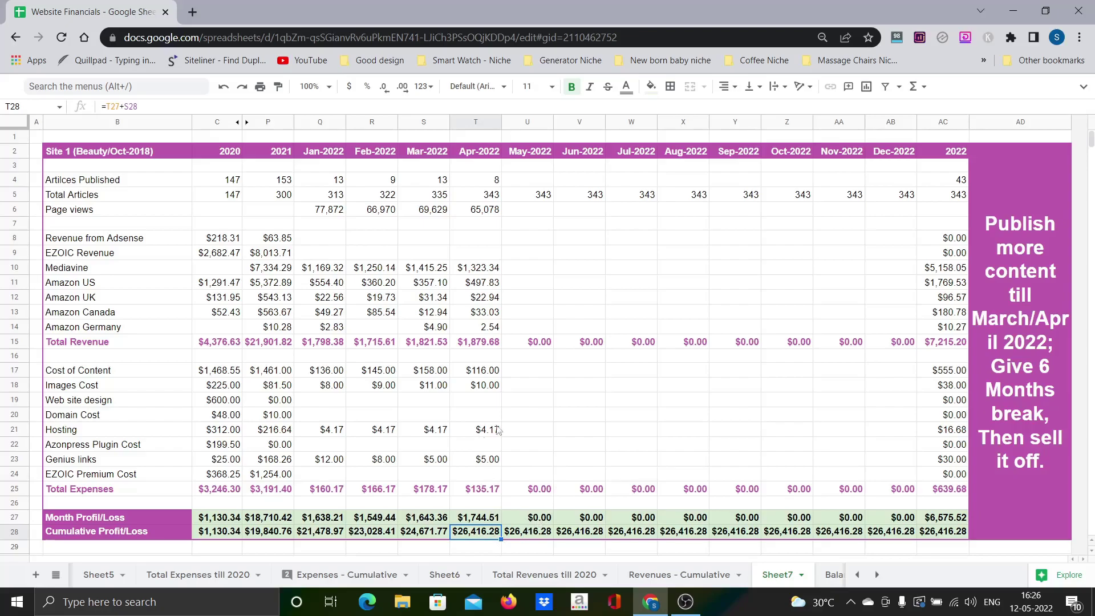
- Examine the April 2022 articles, Amazon US revenue, expenses, monthly and cumulative profit, and plan note for Site 2 (Coffee)
{"action": "left_click", "coordinate": [87, 155]}
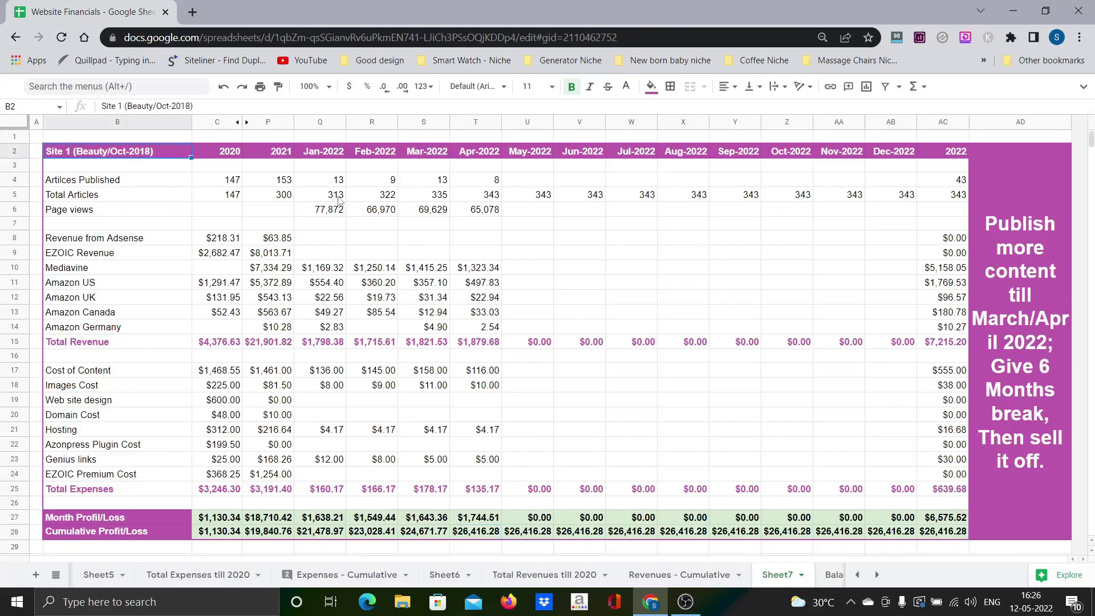
{"action": "key", "text": "Page_Down"}
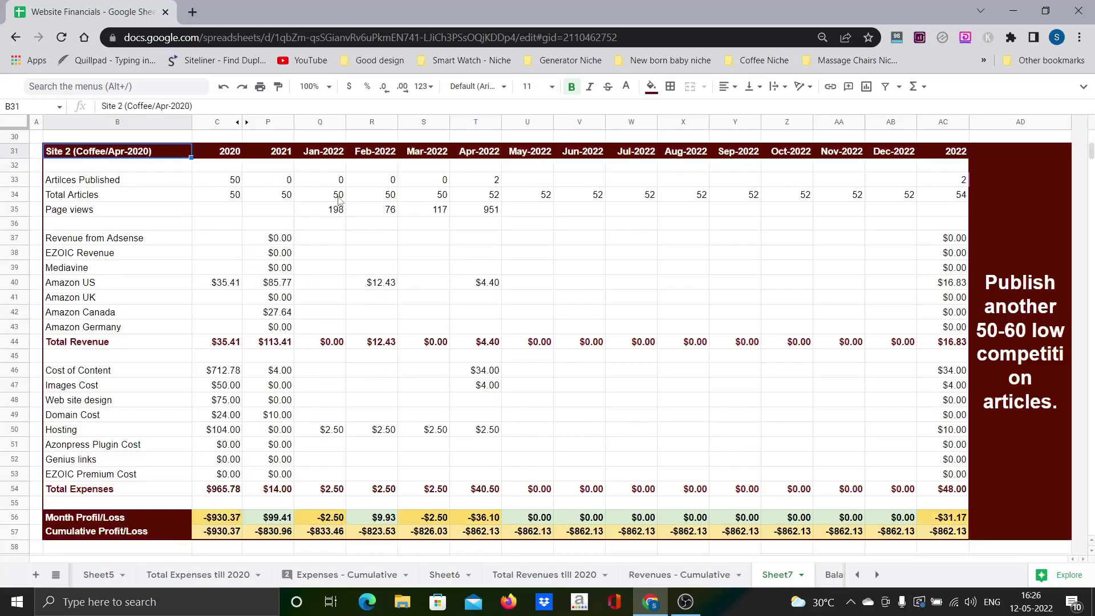
{"action": "left_click", "coordinate": [481, 182]}
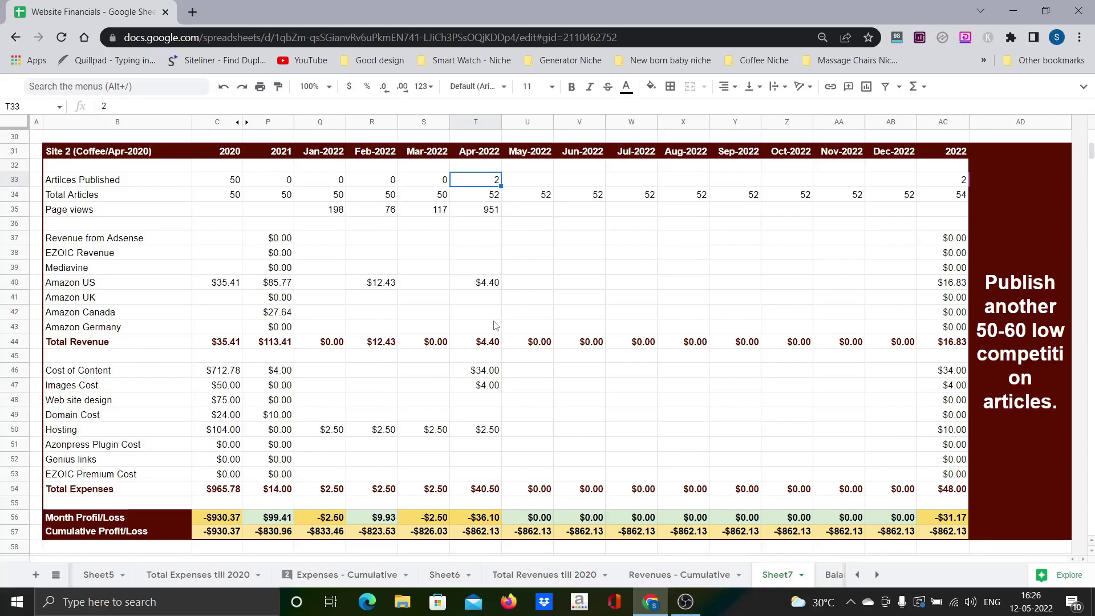
{"action": "left_click", "coordinate": [485, 285]}
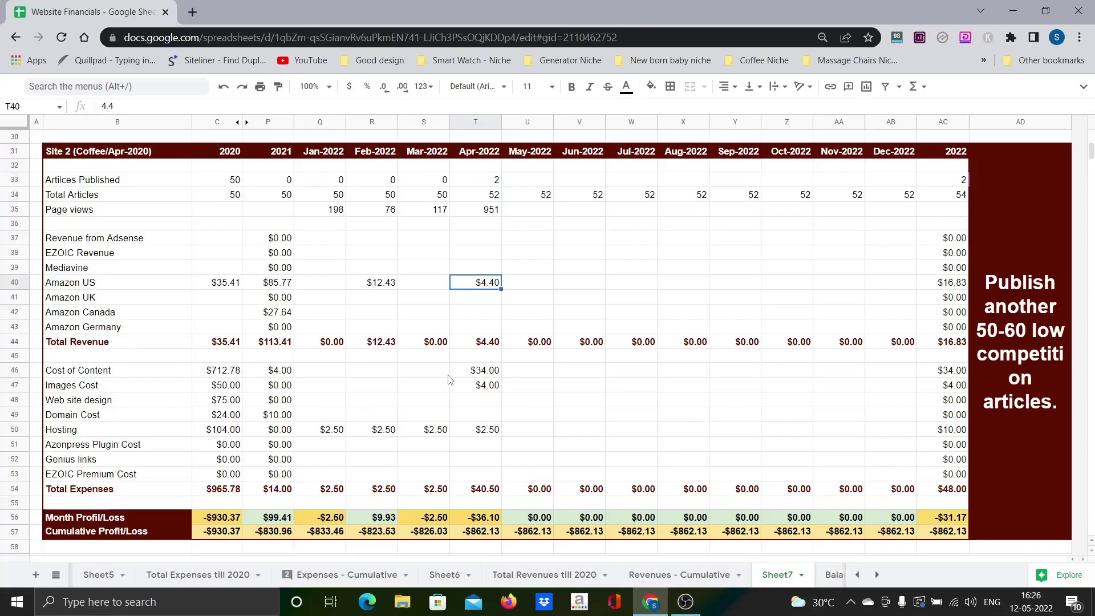
{"action": "left_click_drag", "start_coordinate": [463, 373], "coordinate": [468, 491]}
{"action": "left_click", "coordinate": [479, 517]}
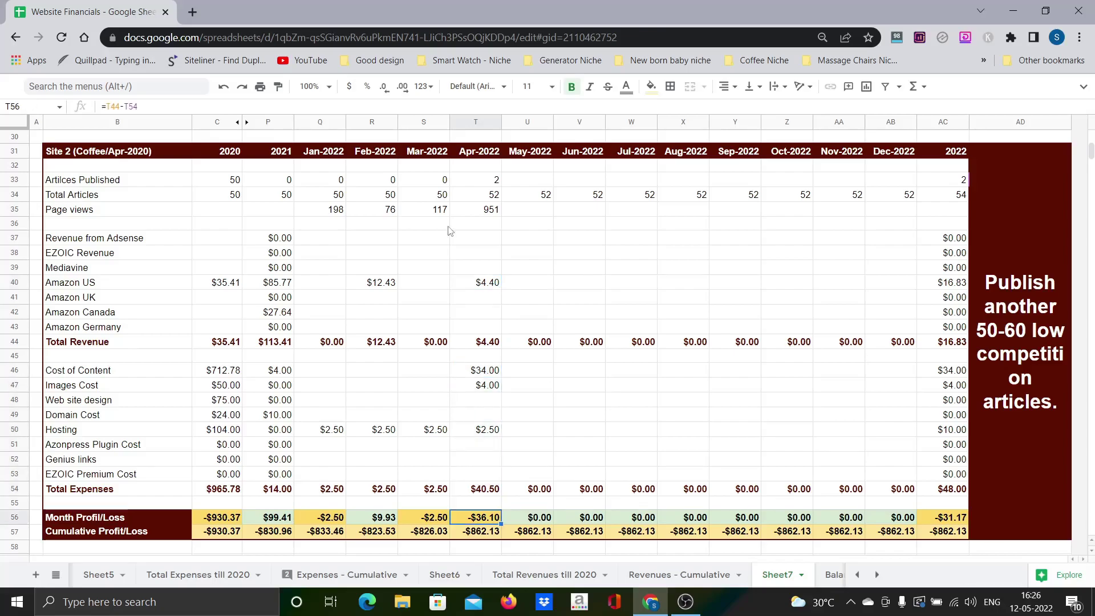
{"action": "left_click", "coordinate": [478, 532]}
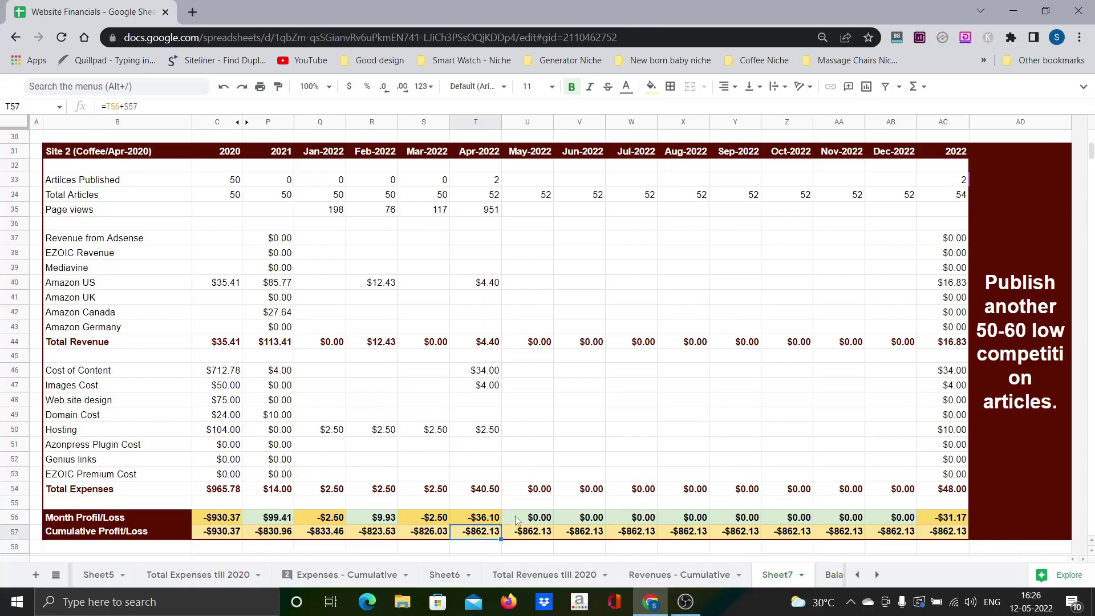
{"action": "left_click", "coordinate": [1015, 338]}
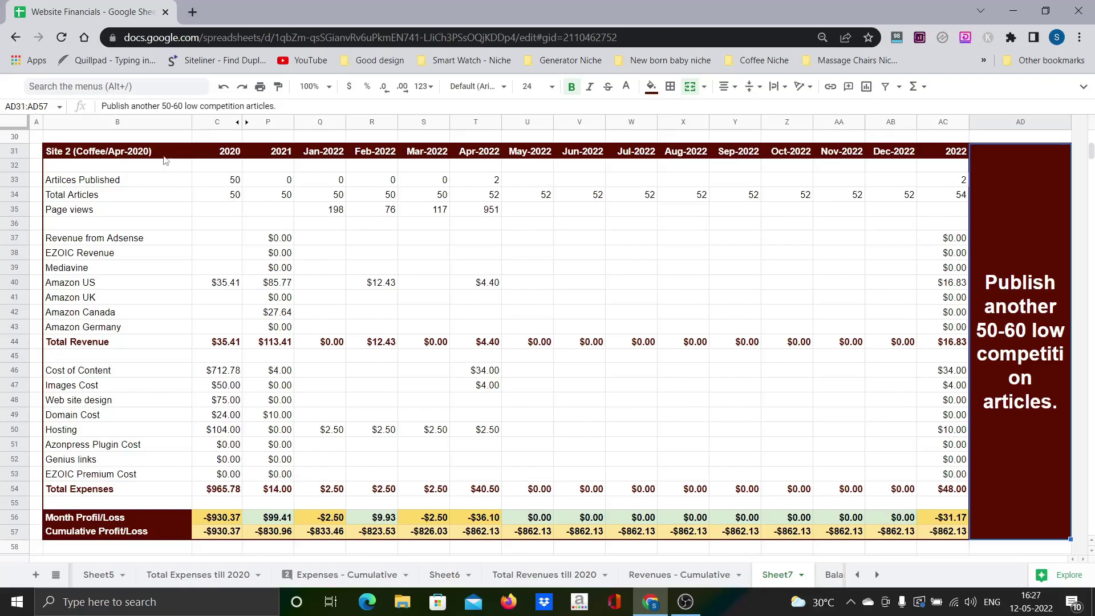
- Examine the April 2022 articles published, EZOIC revenue, Amazon US revenue and total revenue for Site 3 (Pest Control)
{"action": "key", "text": "ctrl+Left"}
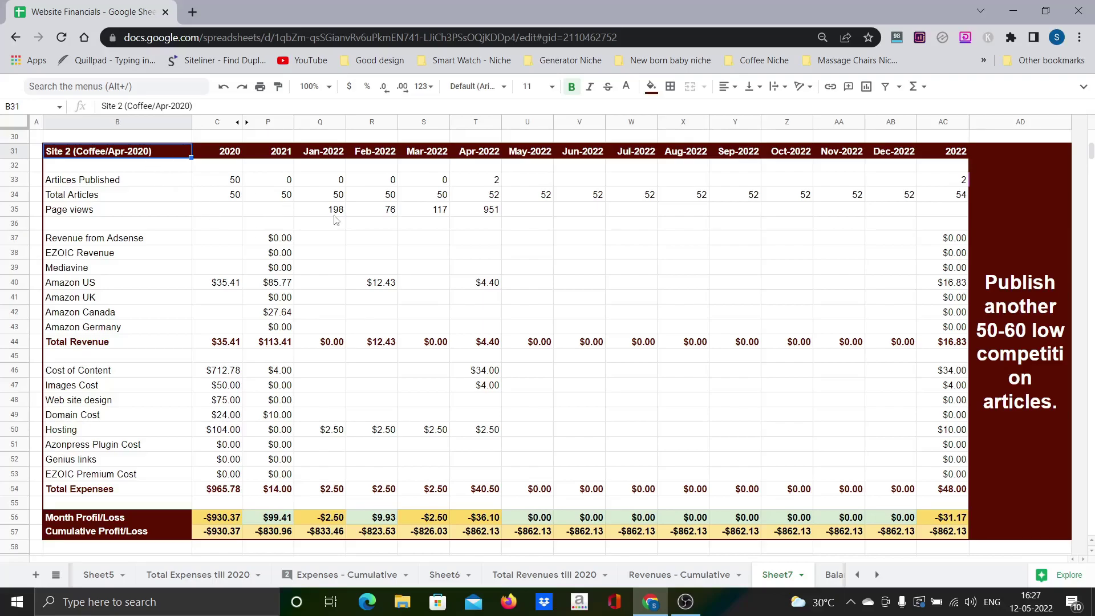
{"action": "key", "text": "Page_Down"}
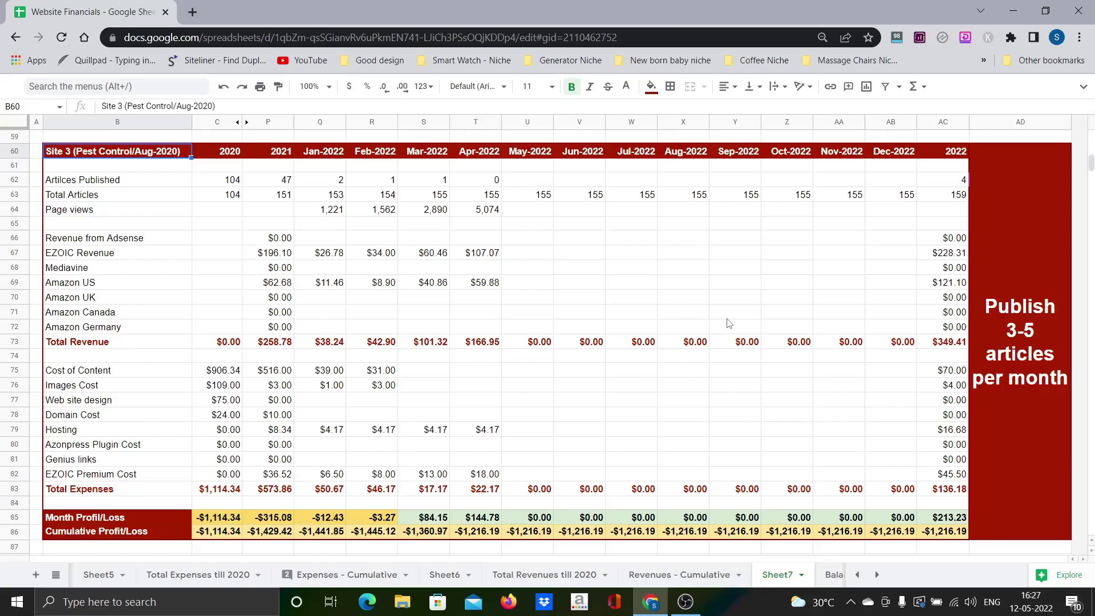
{"action": "left_click", "coordinate": [469, 182]}
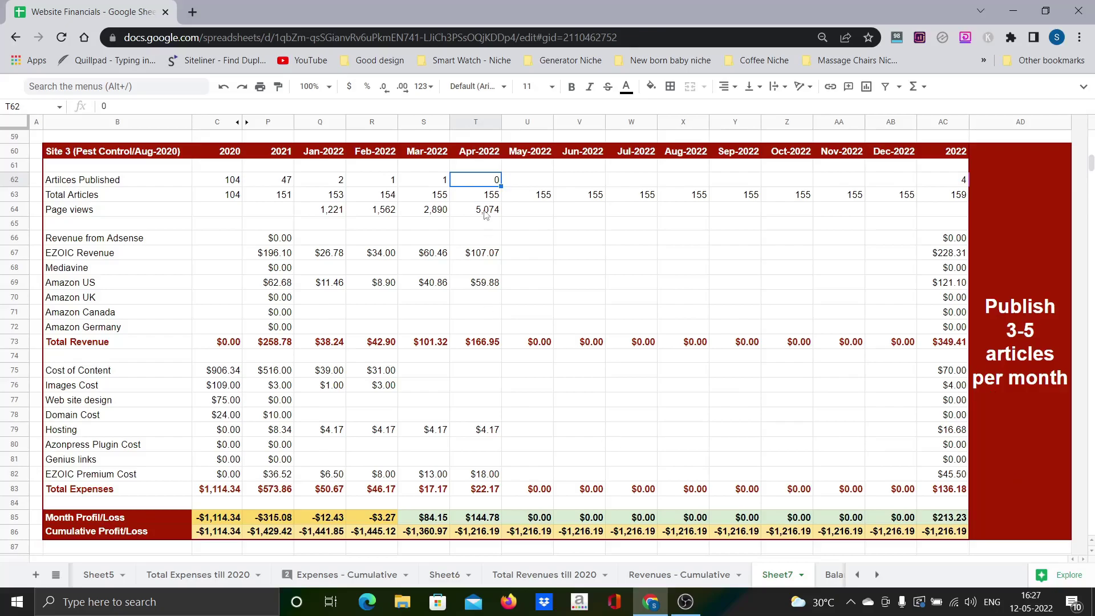
{"action": "left_click", "coordinate": [489, 257]}
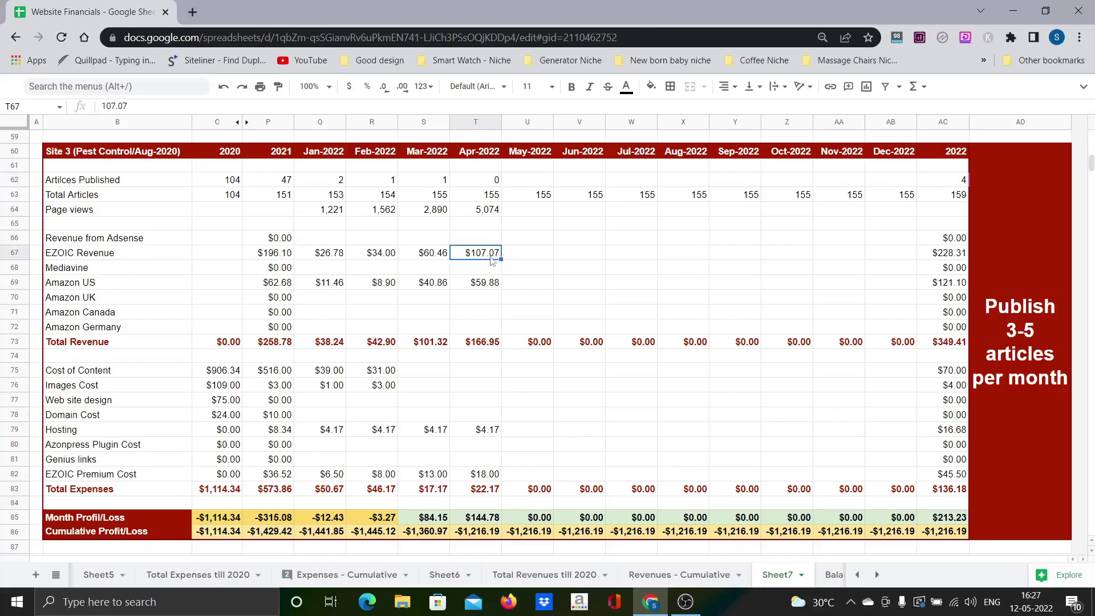
{"action": "left_click", "coordinate": [472, 287]}
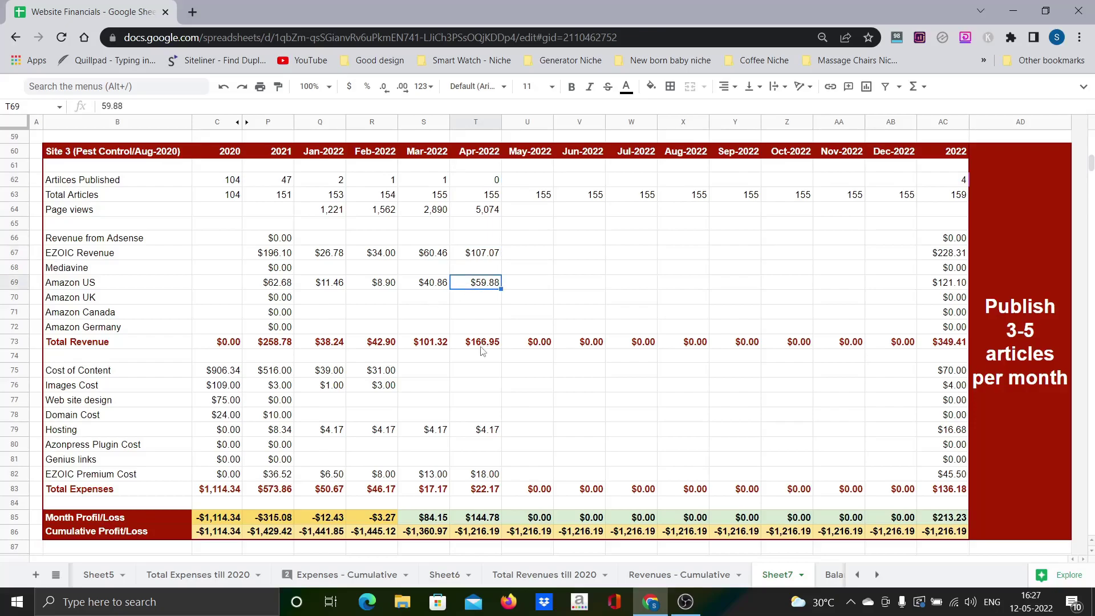
{"action": "key", "text": "Down"}
{"action": "key", "text": "Down"}
{"action": "key", "text": "Down"}
{"action": "key", "text": "Down"}
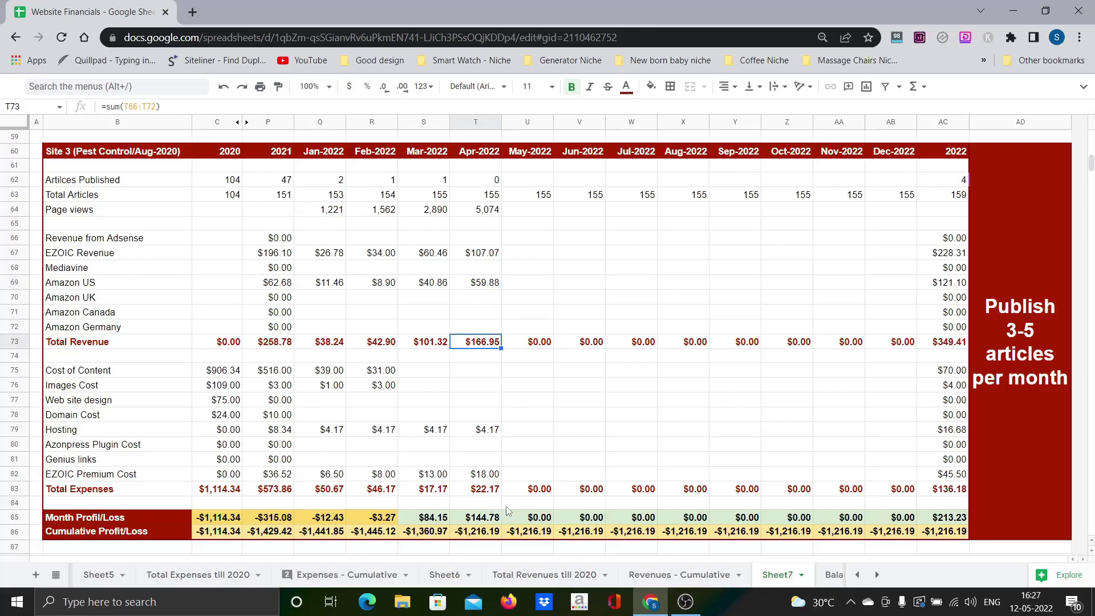
- Check Site 3's month profit/loss and cumulative profit/loss for April 2022
{"action": "key", "text": "Down"}
{"action": "key", "text": "Down"}
{"action": "key", "text": "Down"}
{"action": "key", "text": "Down"}
{"action": "key", "text": "Down"}
{"action": "key", "text": "Down"}
{"action": "key", "text": "Down"}
{"action": "key", "text": "Down"}
{"action": "key", "text": "Down"}
{"action": "key", "text": "Down"}
{"action": "key", "text": "Down"}
{"action": "key", "text": "Down"}
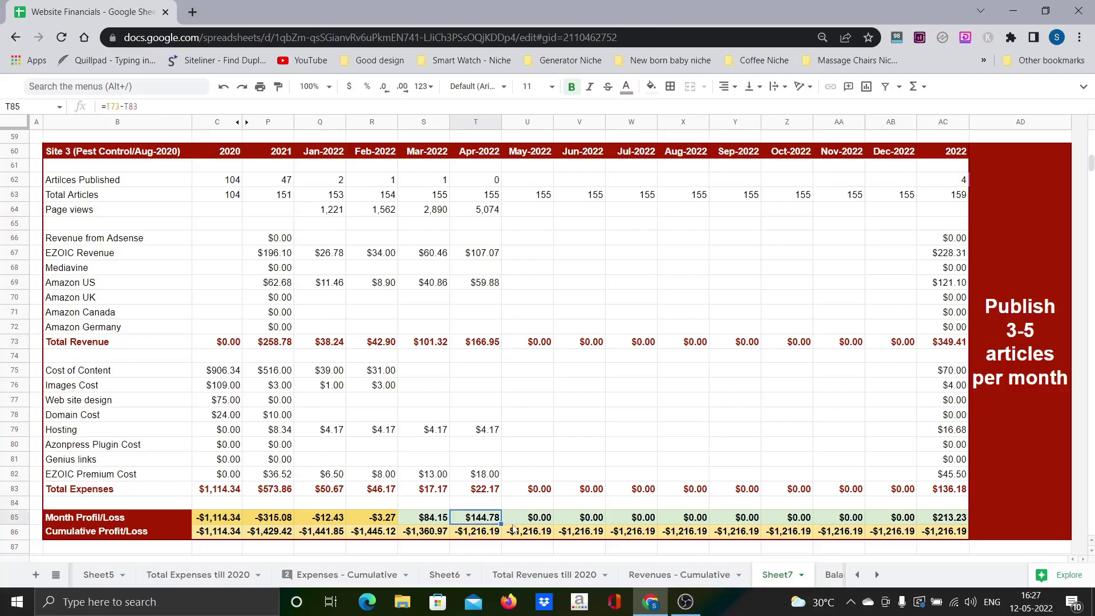
{"action": "left_click", "coordinate": [481, 532]}
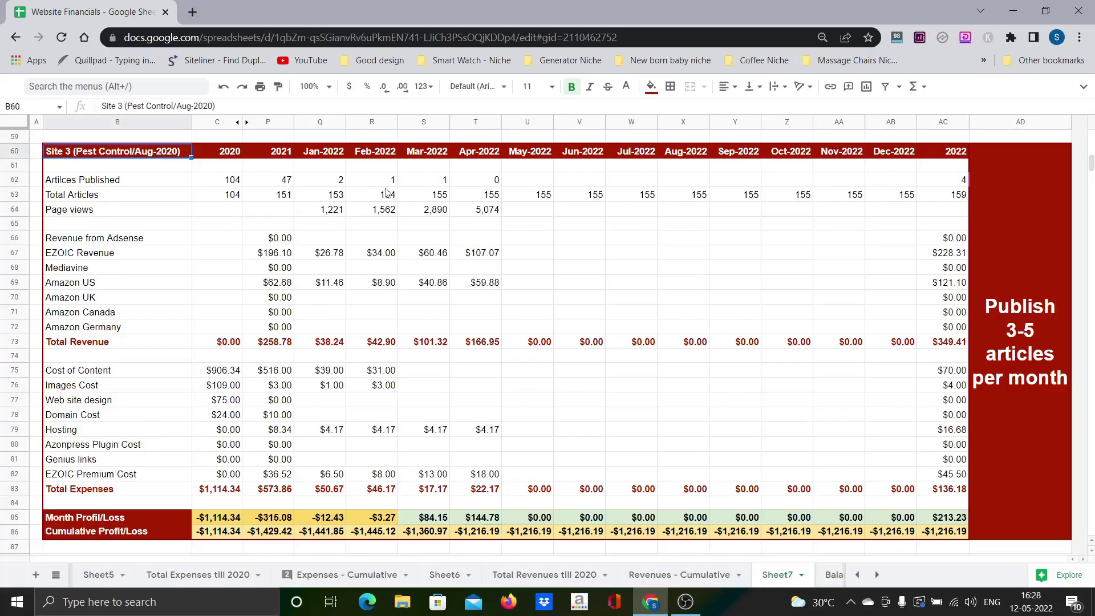
- Examine the January to April 2022 articles published and monthly page views for Site 4 (Tattoos)
{"action": "key", "text": "Page_Down"}
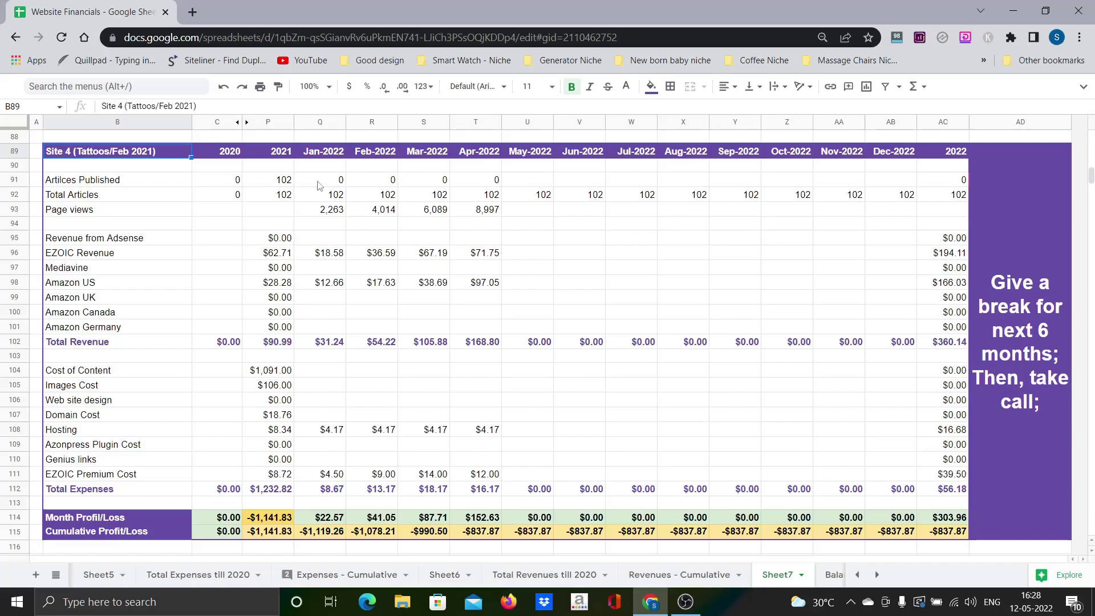
{"action": "left_click_drag", "start_coordinate": [318, 185], "coordinate": [495, 180]}
{"action": "left_click", "coordinate": [544, 273]}
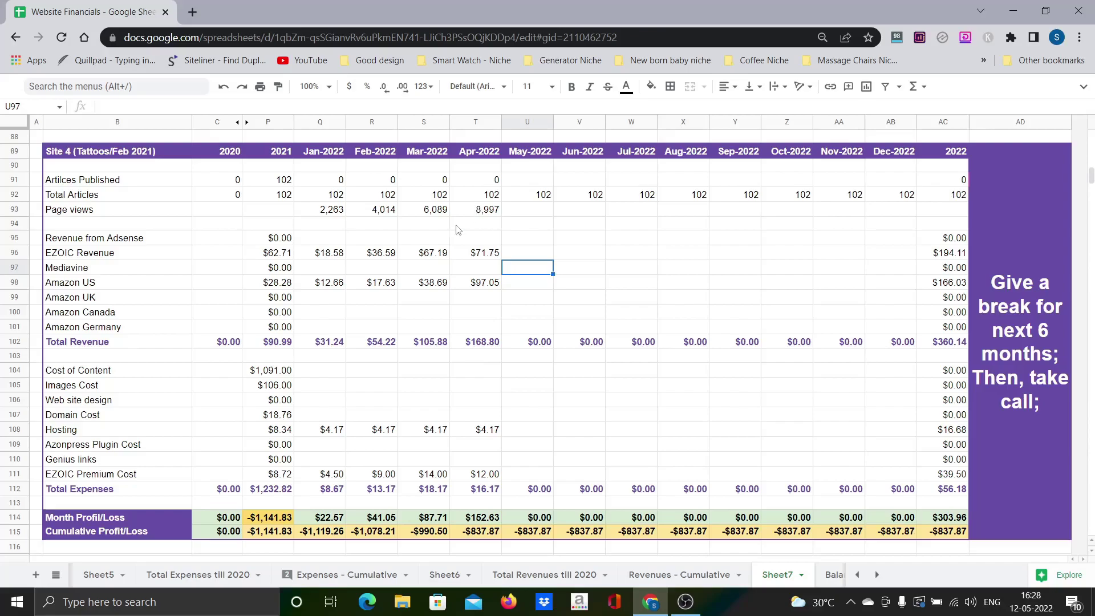
{"action": "left_click", "coordinate": [479, 210]}
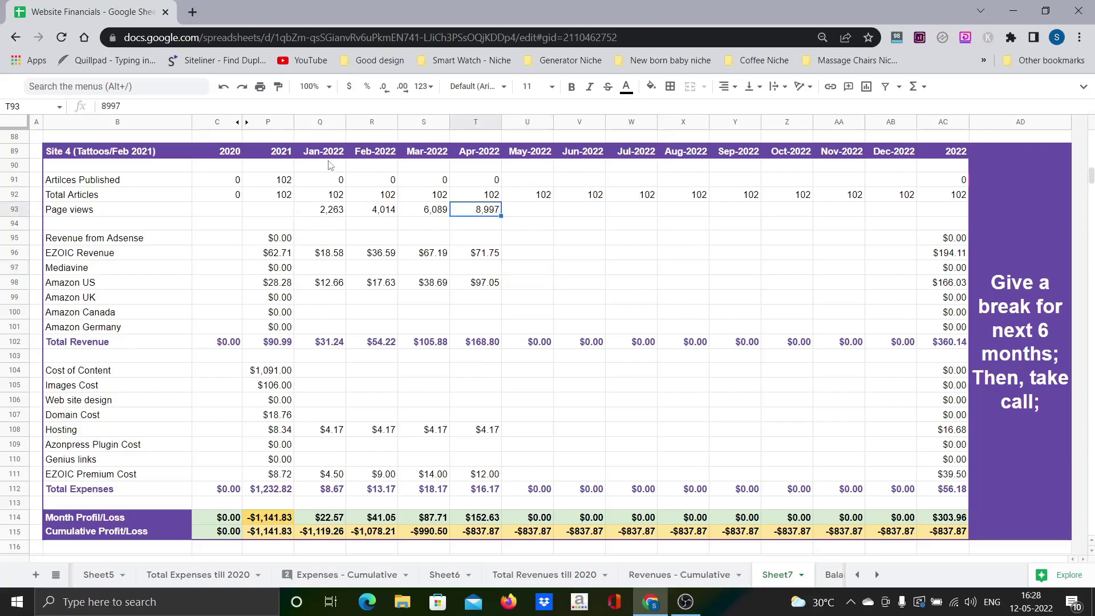
{"action": "left_click", "coordinate": [328, 210]}
{"action": "left_click", "coordinate": [372, 210]}
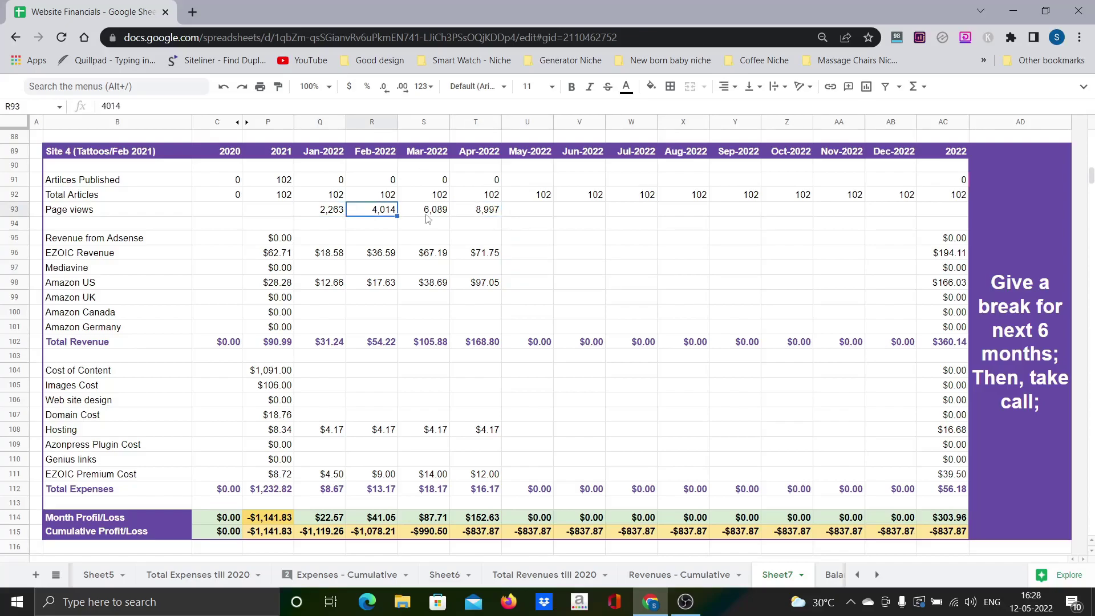
{"action": "left_click", "coordinate": [429, 152]}
{"action": "left_click", "coordinate": [433, 210]}
{"action": "left_click", "coordinate": [476, 211]}
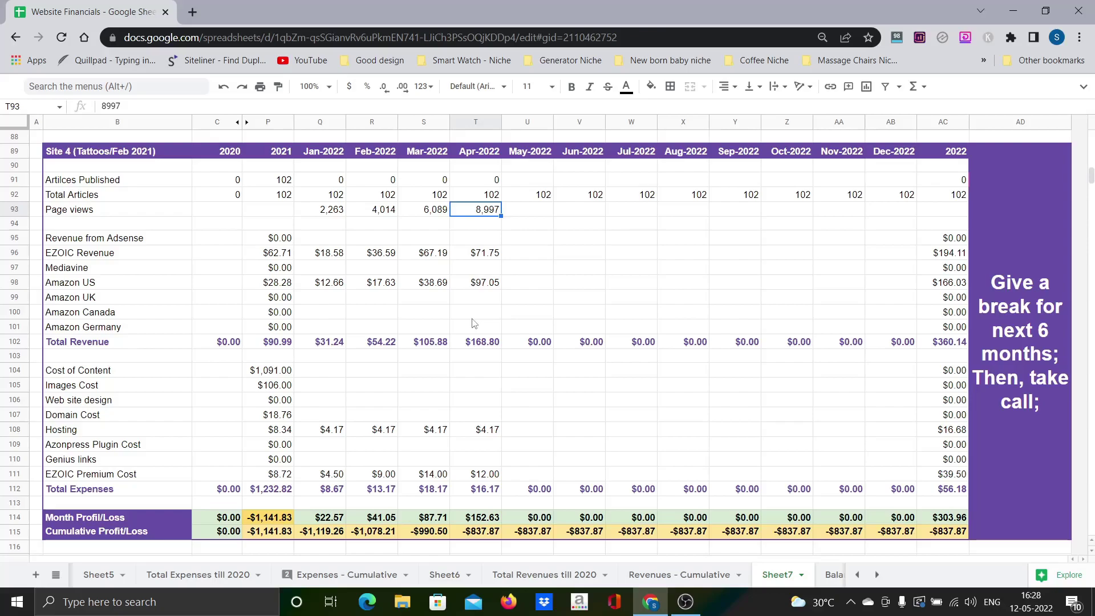
- Check Site 4's April 2022 total revenue, total expenses, month profit/loss and cumulative profit/loss
{"action": "left_click", "coordinate": [484, 345]}
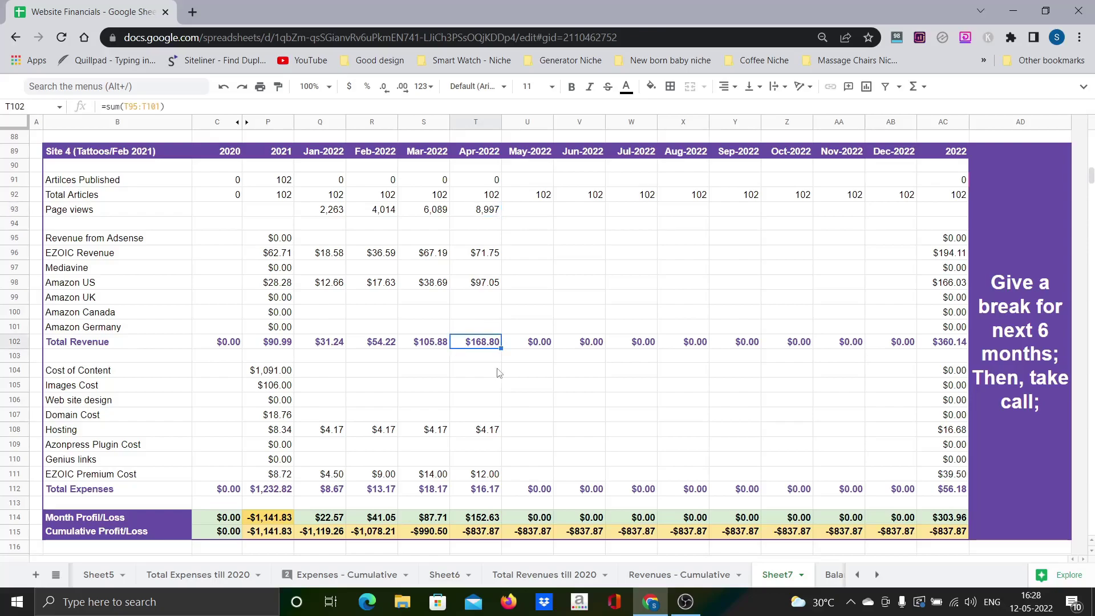
{"action": "left_click", "coordinate": [486, 489]}
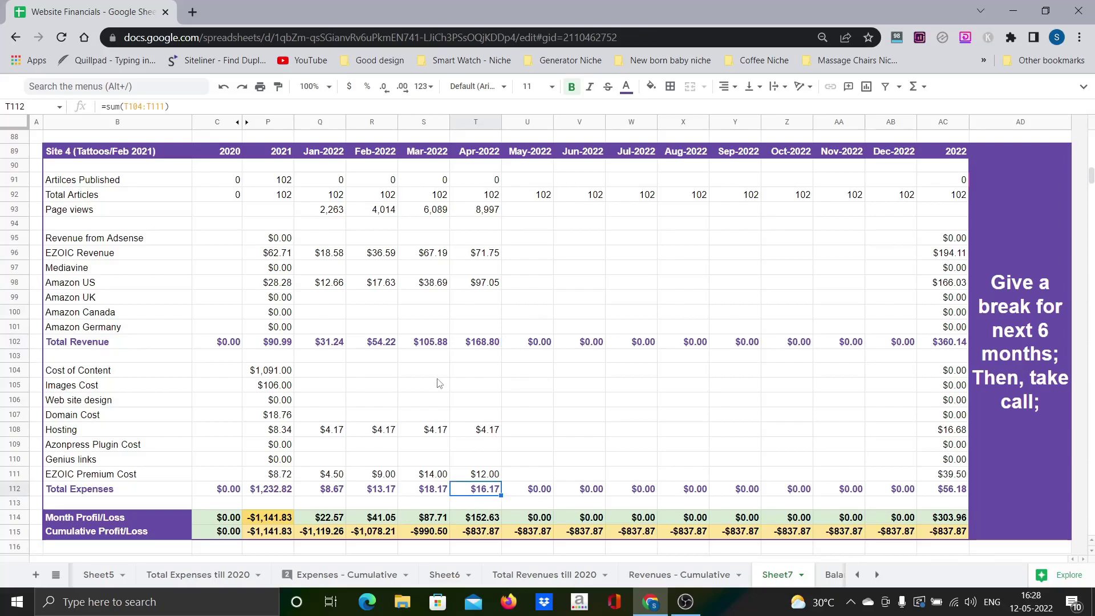
{"action": "left_click", "coordinate": [494, 521]}
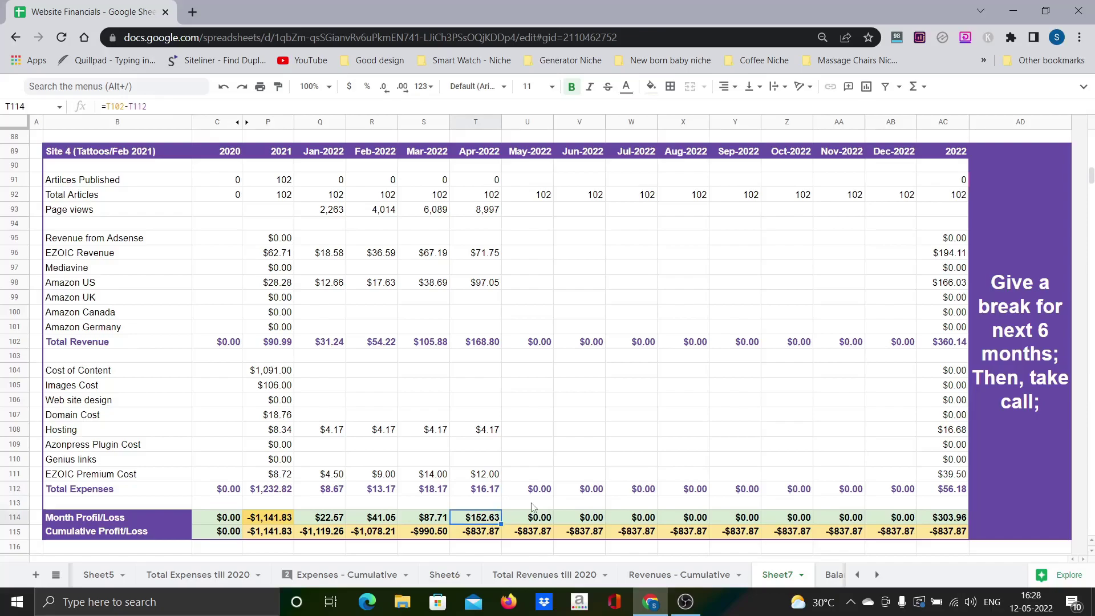
{"action": "left_click", "coordinate": [491, 533]}
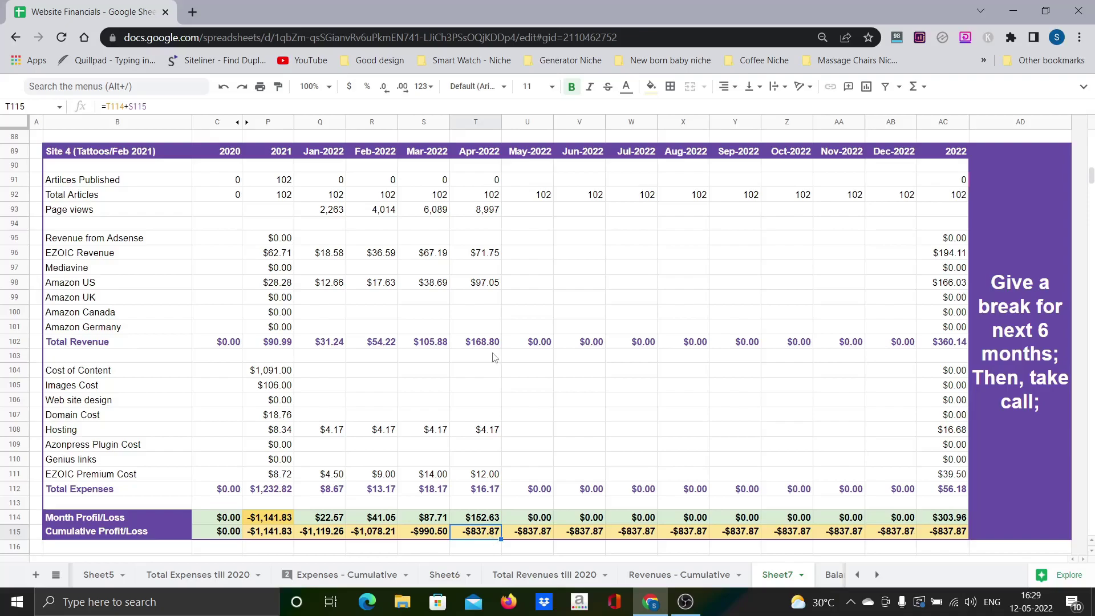
{"action": "left_click", "coordinate": [153, 159]}
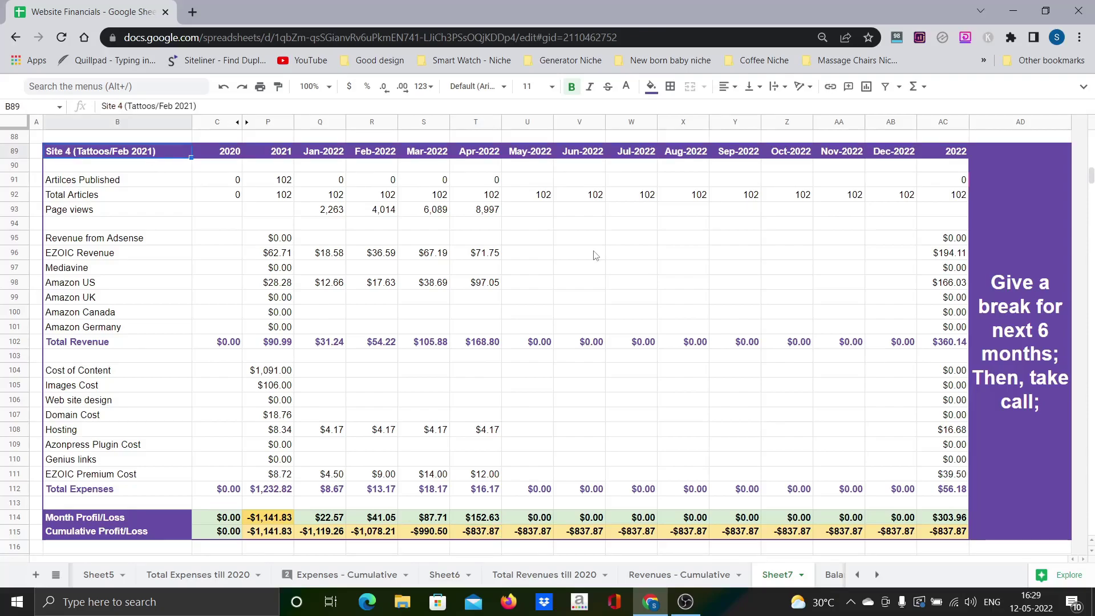
- Examine the plan note and the April 2022 Amazon US, UK and Canada revenue for Site 5 (Tech Device)
{"action": "key", "text": "Page_Down"}
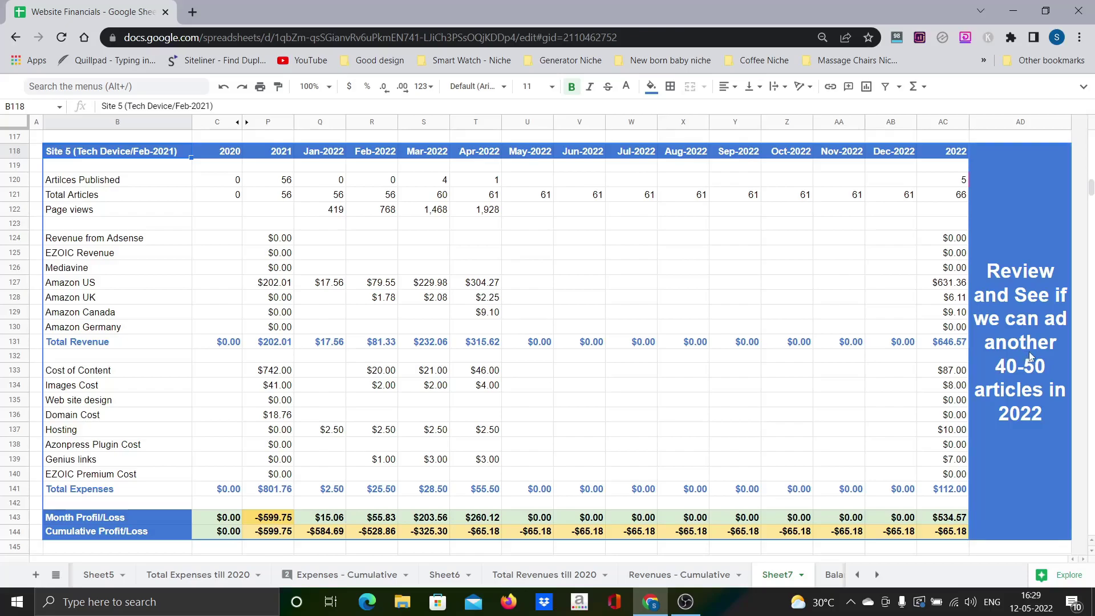
{"action": "left_click", "coordinate": [1020, 381]}
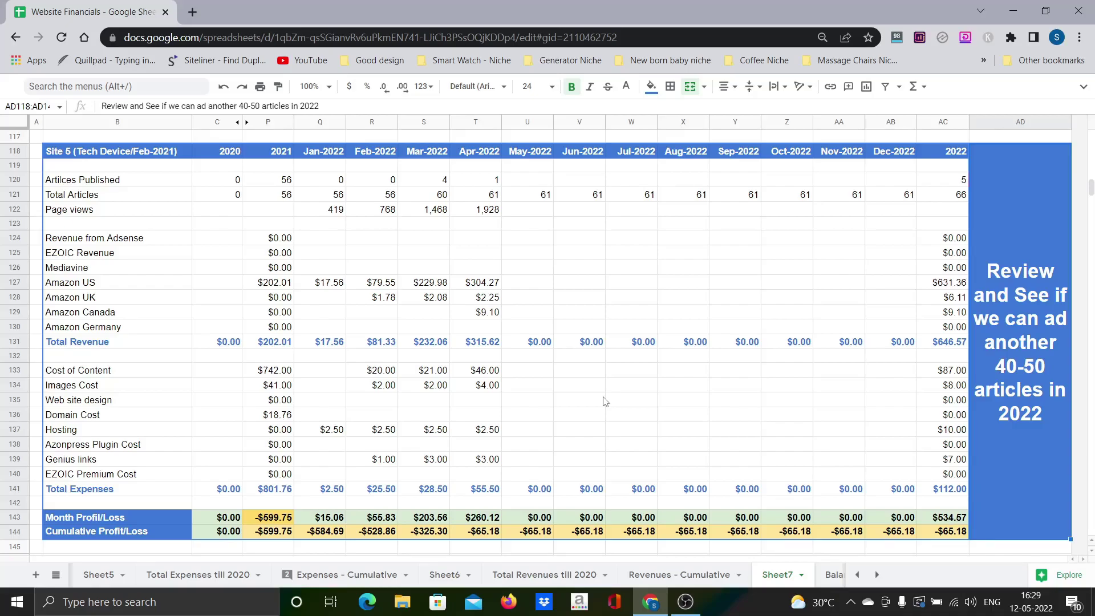
{"action": "left_click", "coordinate": [489, 153]}
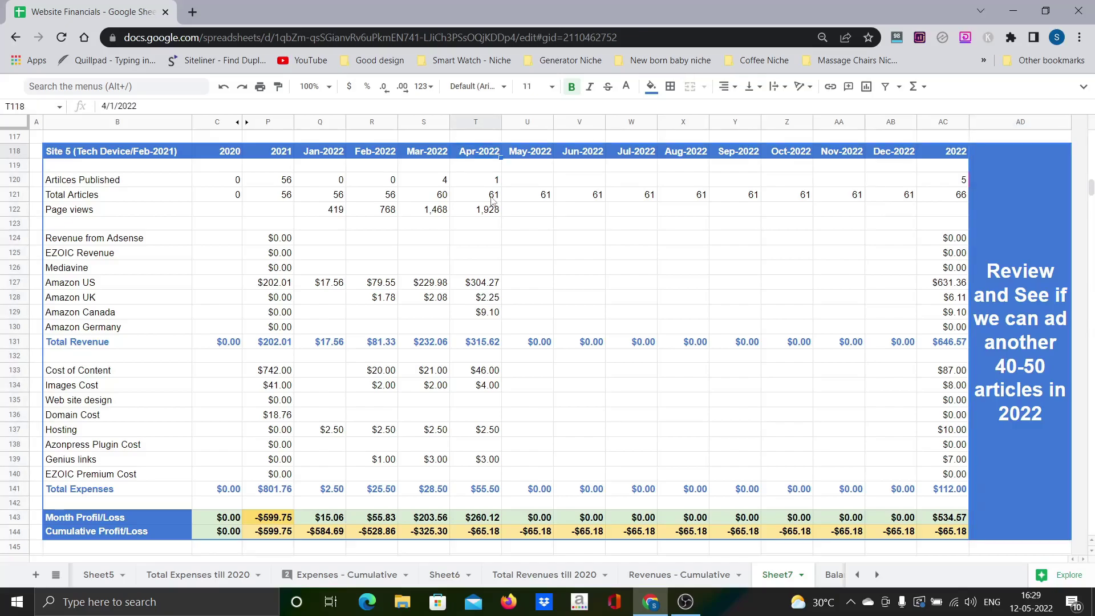
{"action": "left_click", "coordinate": [482, 282]}
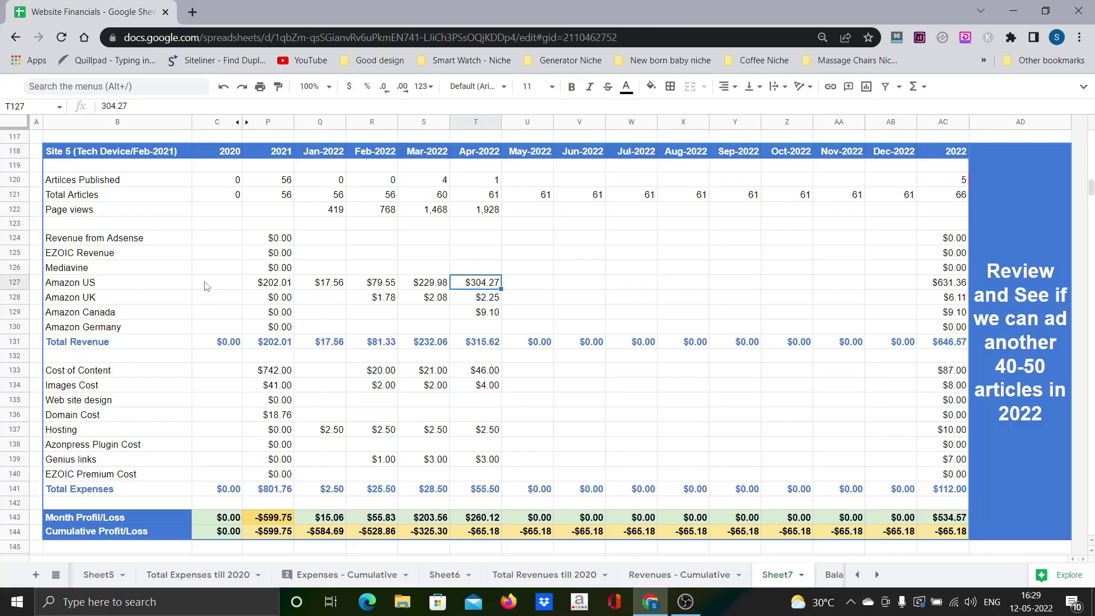
{"action": "left_click_drag", "start_coordinate": [482, 282], "coordinate": [493, 321]}
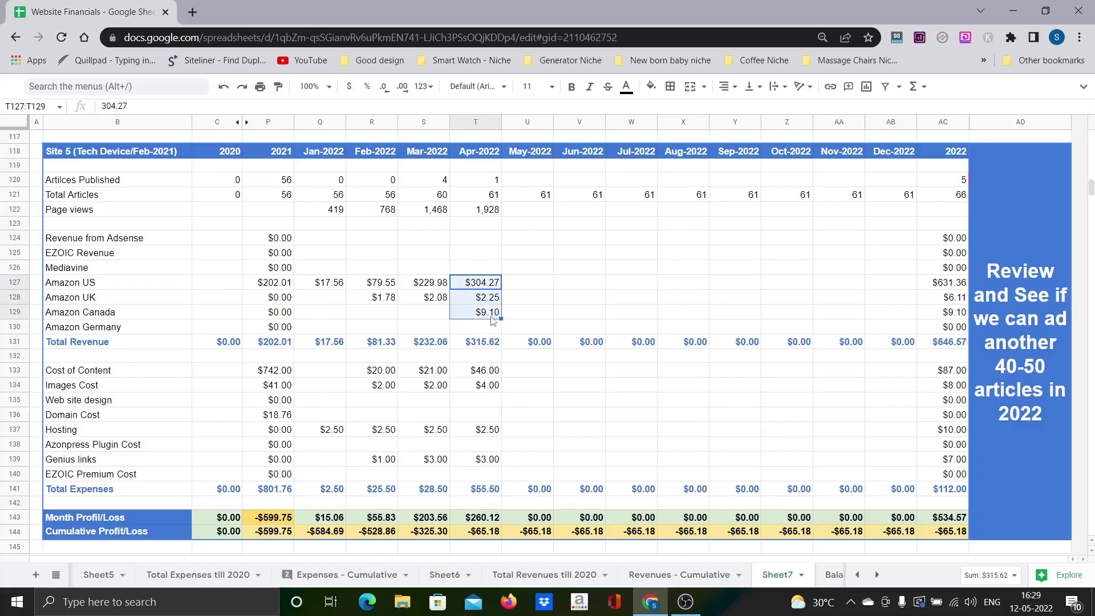
- Go through Site 5's April 2022 expenses from cost of content onward, including its month and cumulative profit/loss
{"action": "left_click", "coordinate": [479, 375]}
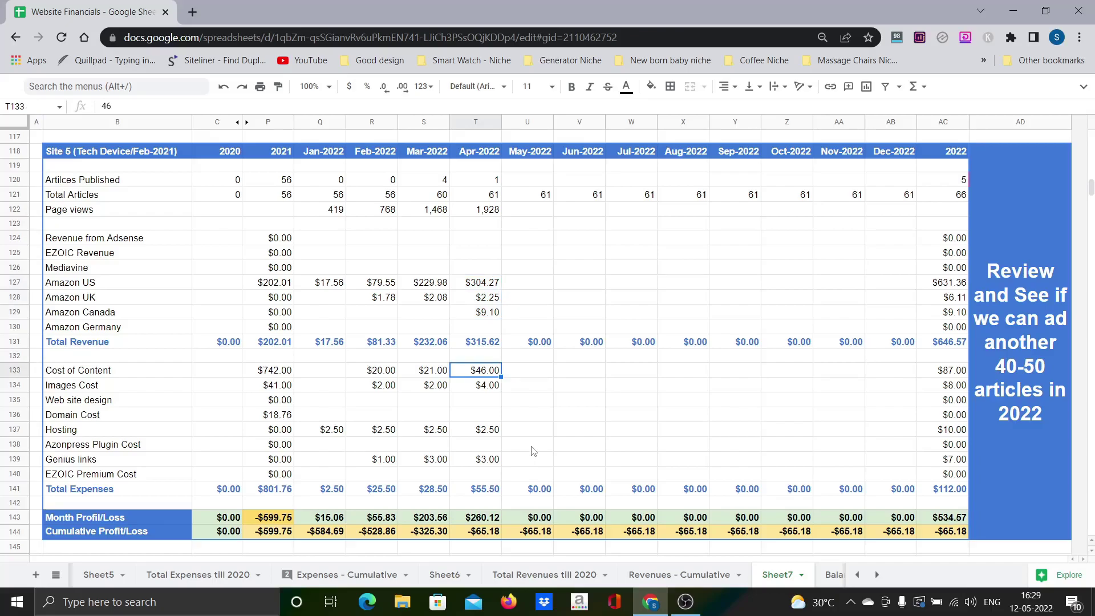
{"action": "key", "text": "Down"}
{"action": "key", "text": "Down"}
{"action": "key", "text": "Down"}
{"action": "key", "text": "Down"}
{"action": "key", "text": "Down"}
{"action": "key", "text": "Down"}
{"action": "key", "text": "Down"}
{"action": "key", "text": "Down"}
{"action": "key", "text": "Down"}
{"action": "key", "text": "Down"}
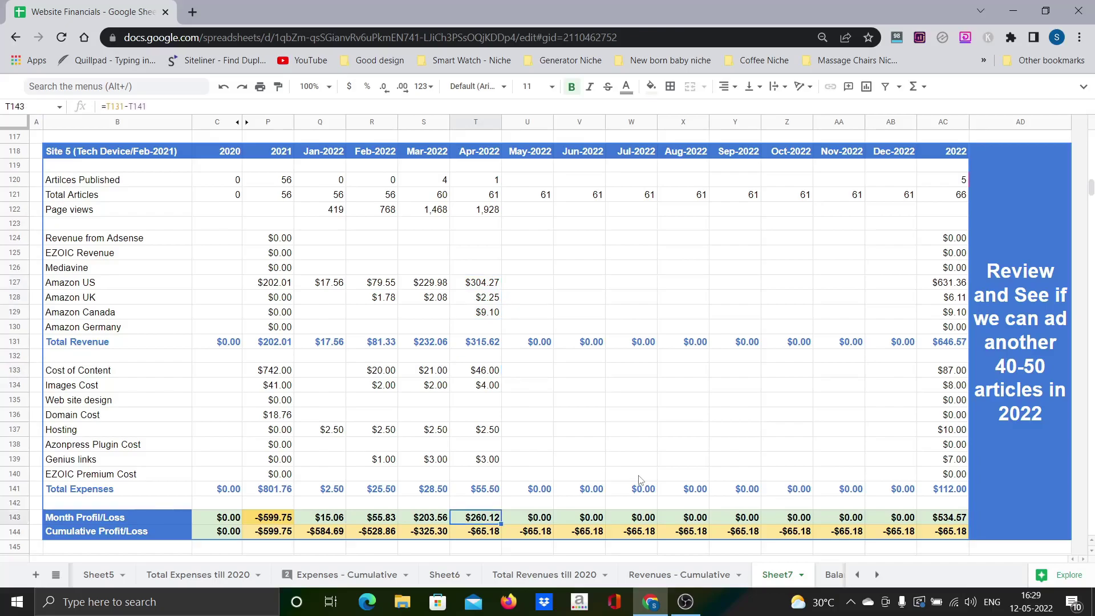
{"action": "left_click", "coordinate": [484, 533]}
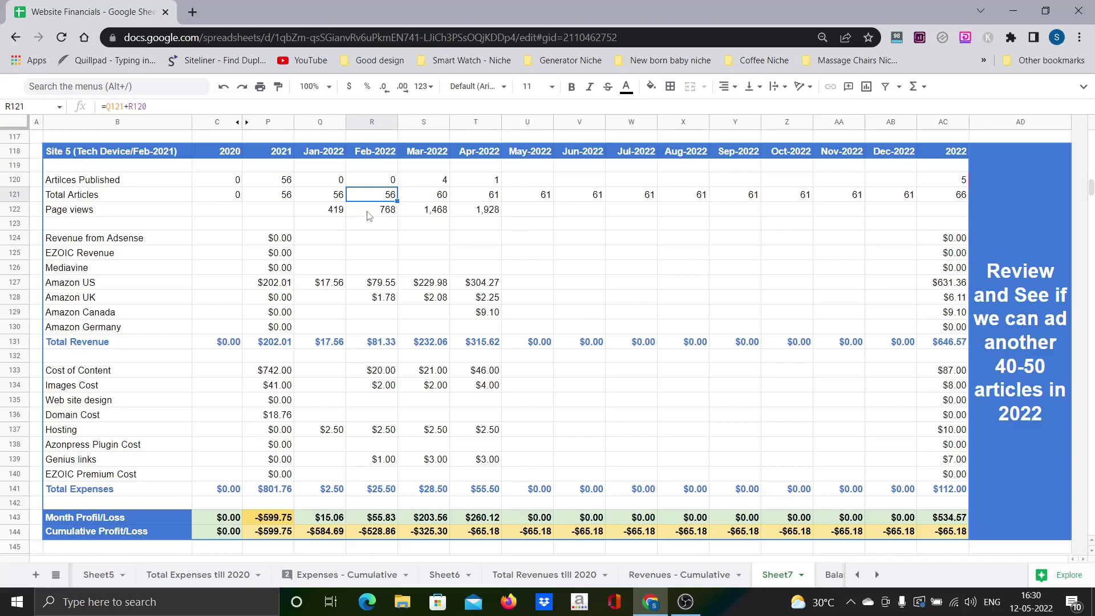
- Examine the April 2022 articles published, total articles and the January to April page views for Site 6 (Home Impr)
{"action": "key", "text": "ctrl+Left"}
{"action": "key", "text": "ctrl+Up"}
{"action": "key", "text": "ctrl+Up"}
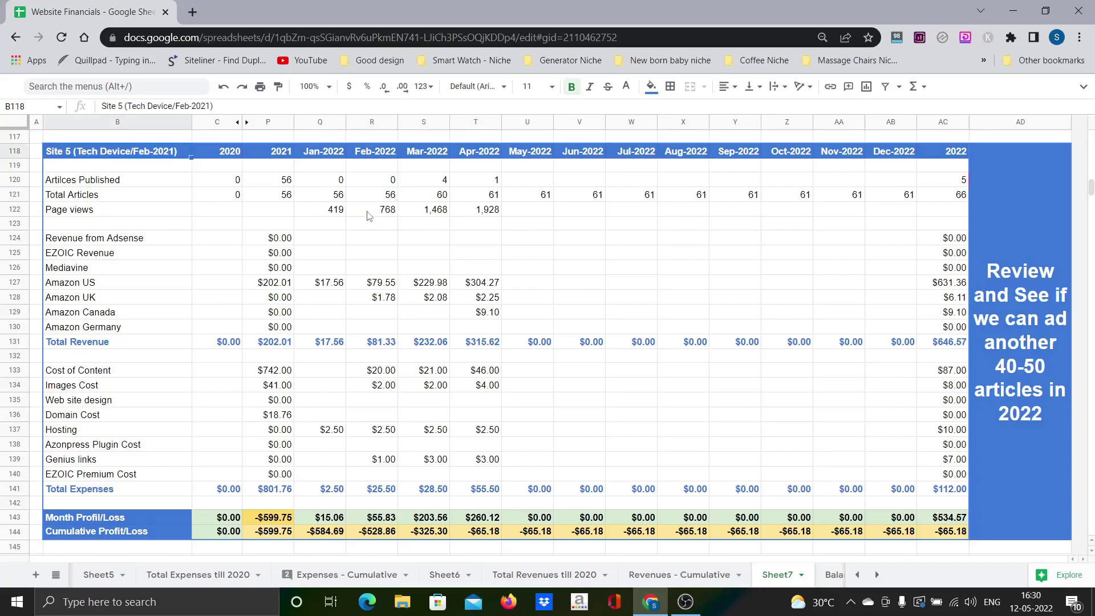
{"action": "key", "text": "Page_Down"}
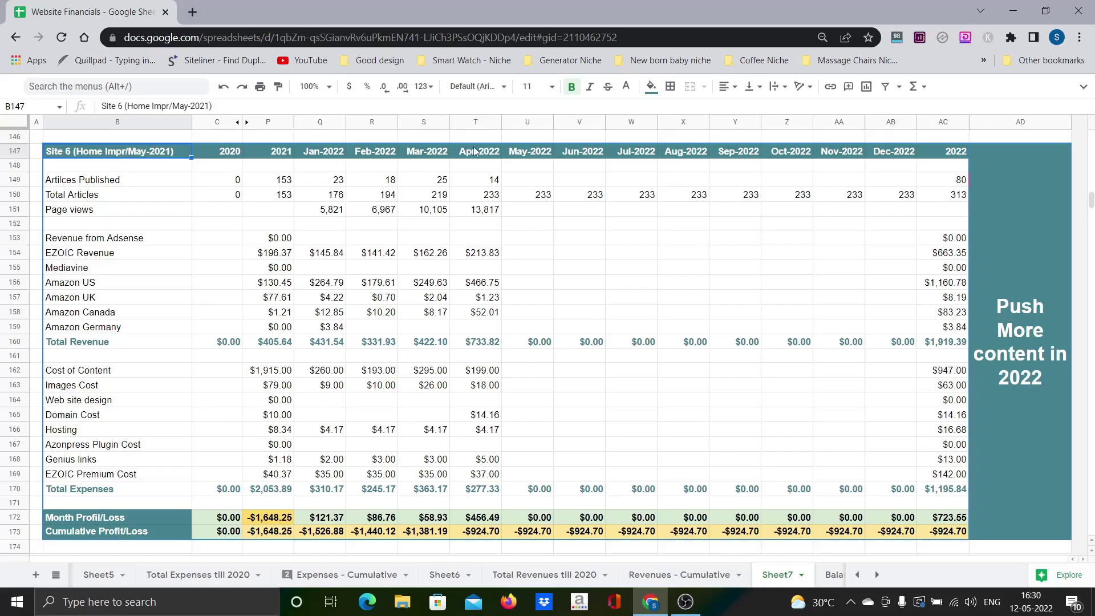
{"action": "left_click", "coordinate": [478, 180]}
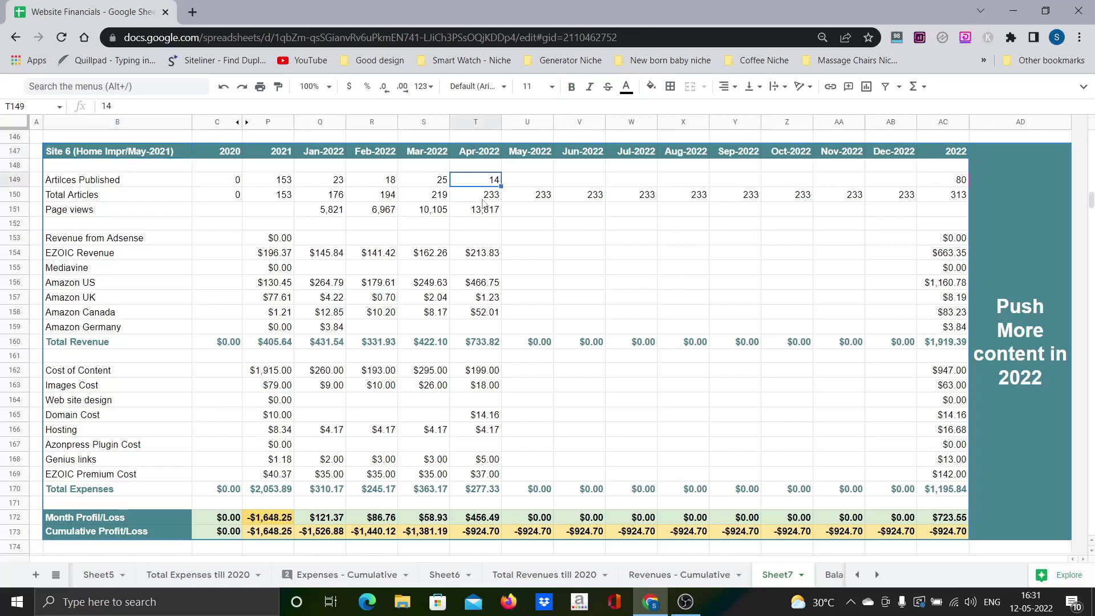
{"action": "left_click", "coordinate": [482, 201]}
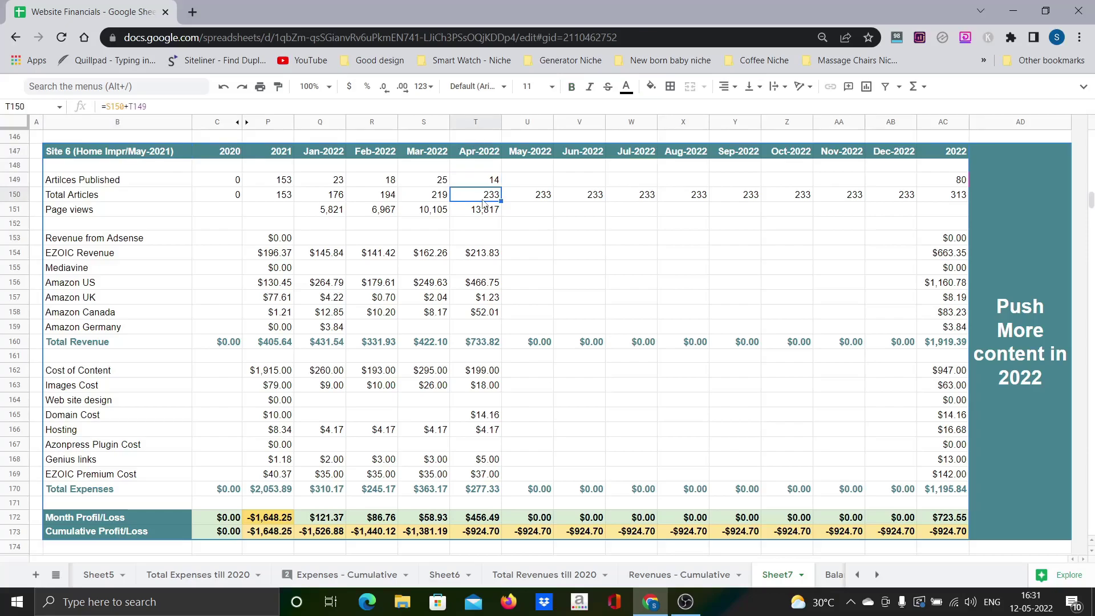
{"action": "left_click", "coordinate": [325, 210]}
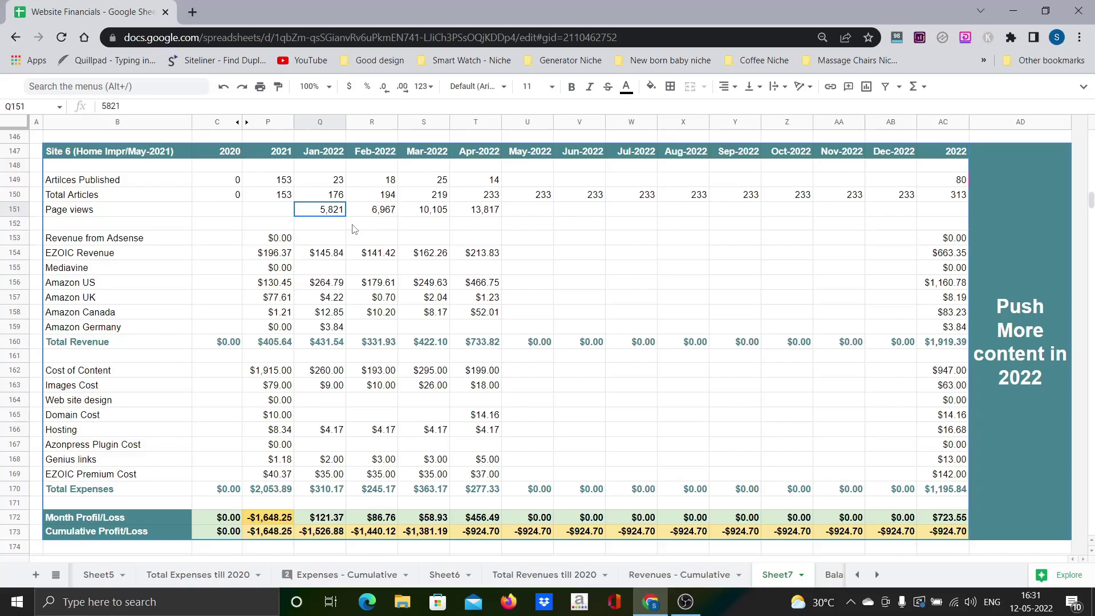
{"action": "left_click", "coordinate": [355, 226]}
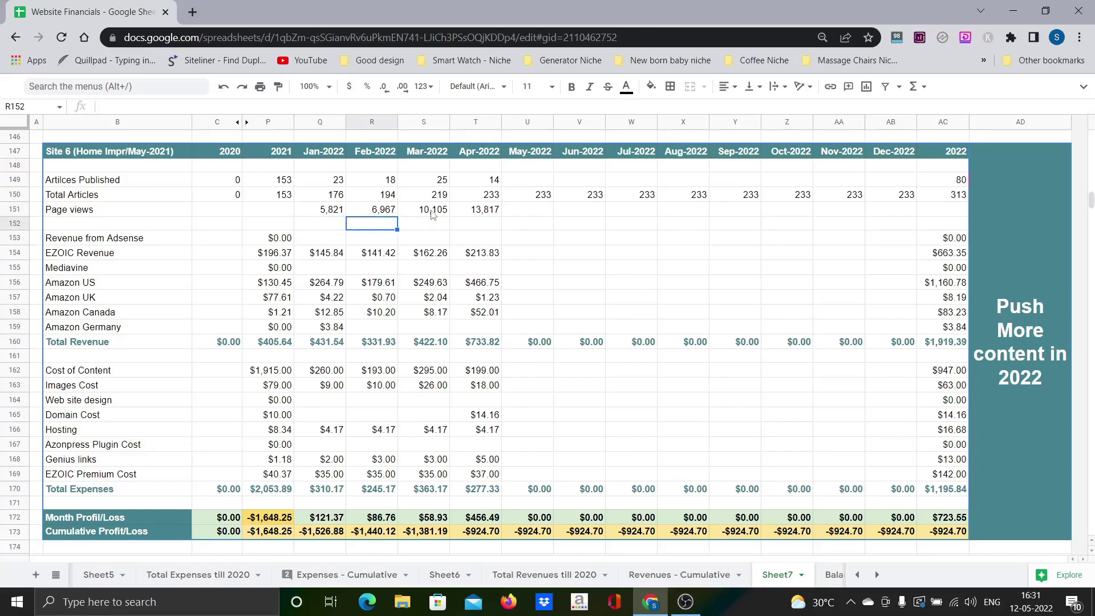
{"action": "left_click_drag", "start_coordinate": [322, 210], "coordinate": [479, 209]}
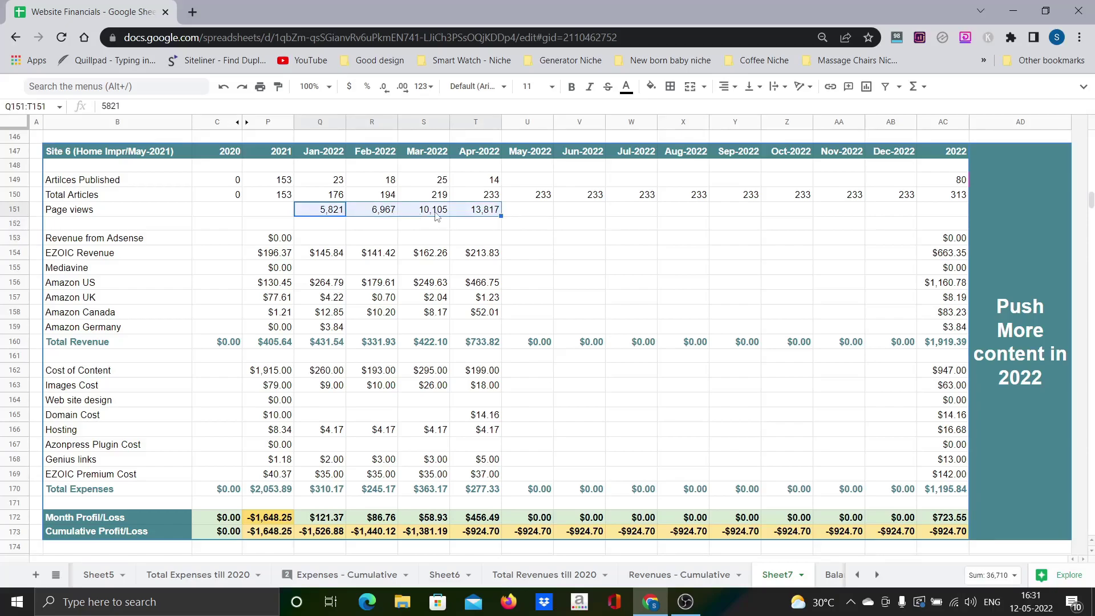
{"action": "left_click", "coordinate": [476, 224]}
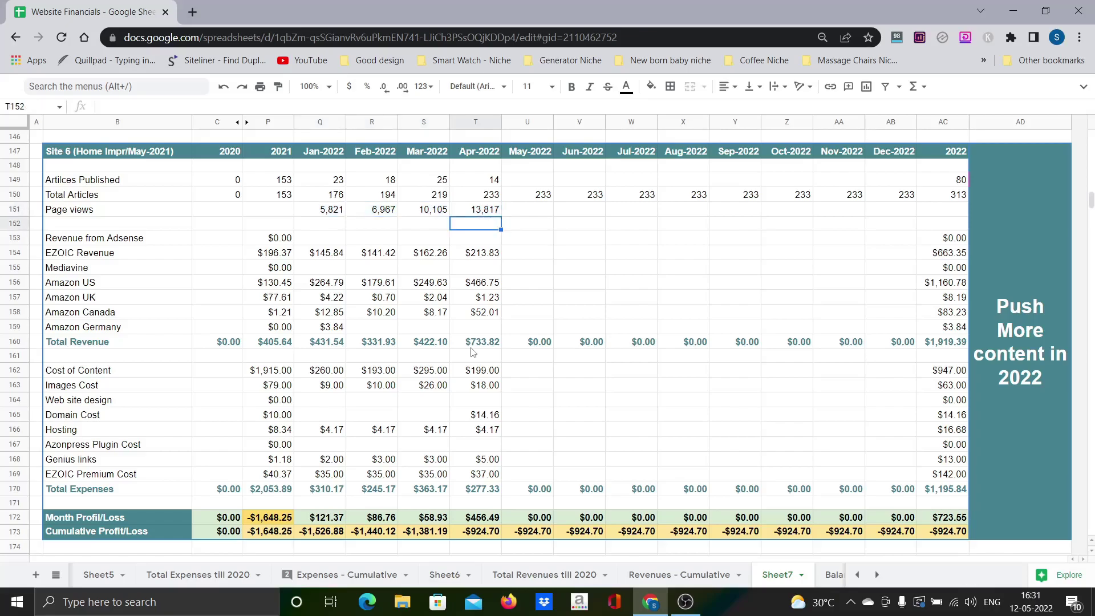
- Check Site 6's April 2022 total revenue, total expenses and cumulative profit/loss
{"action": "left_click", "coordinate": [472, 344]}
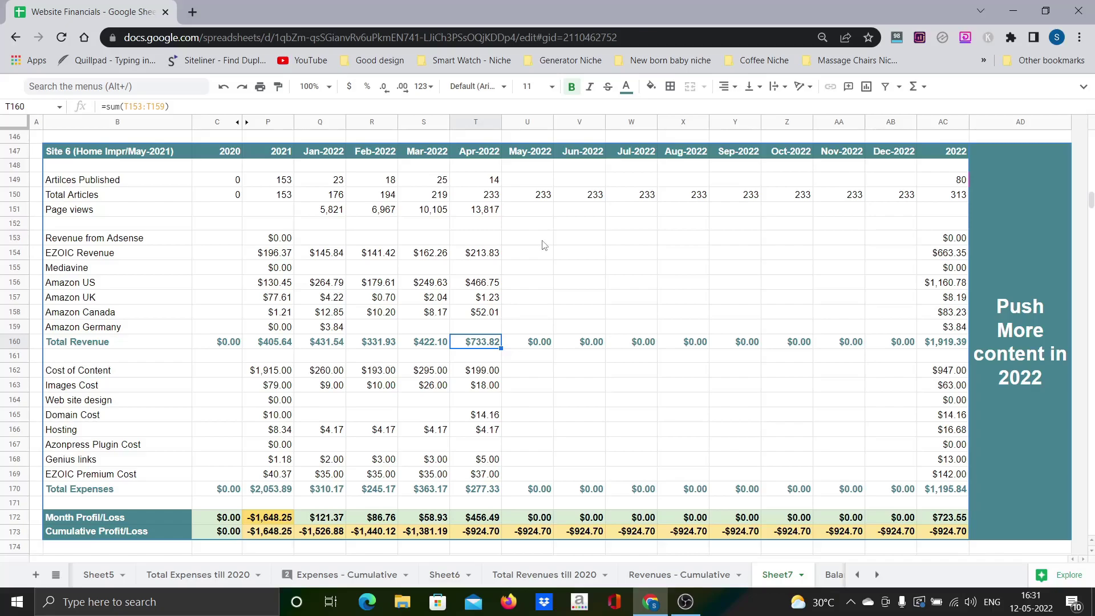
{"action": "left_click", "coordinate": [490, 489]}
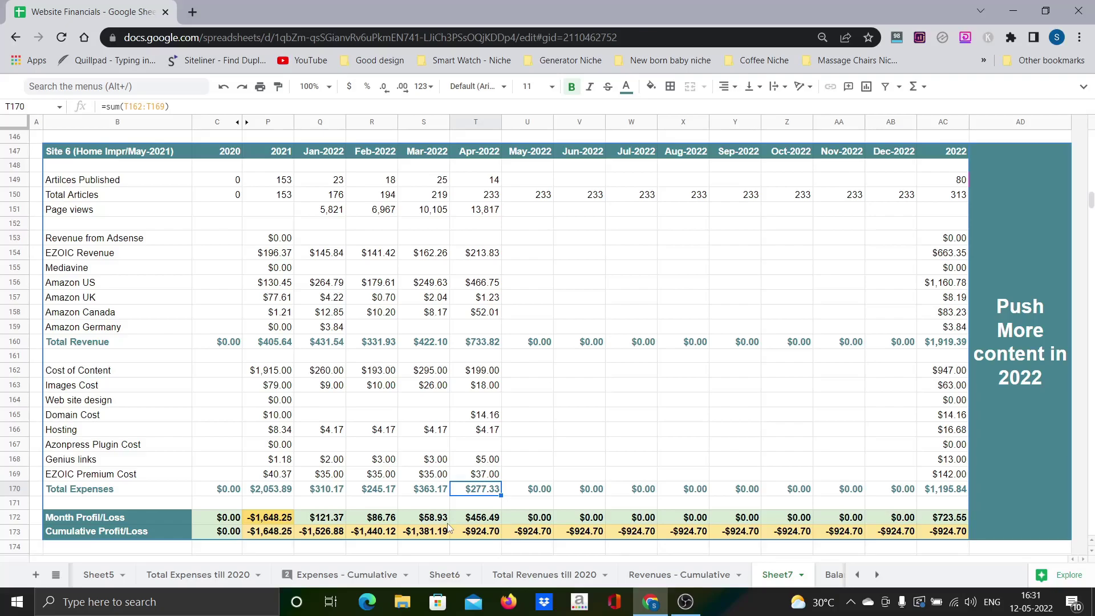
{"action": "left_click", "coordinate": [482, 531]}
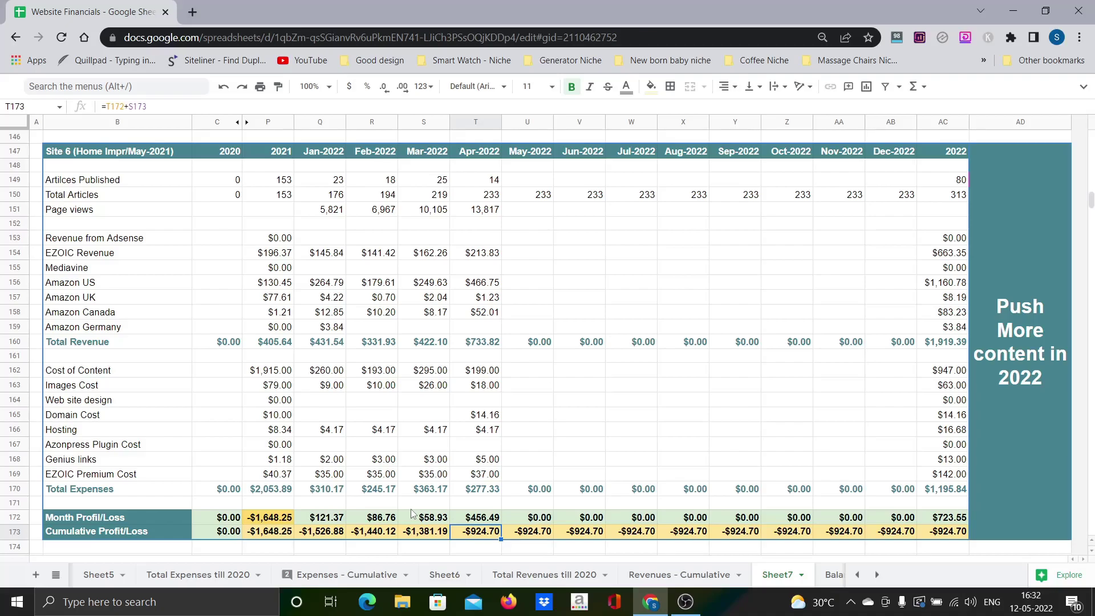
{"action": "left_click", "coordinate": [530, 154]}
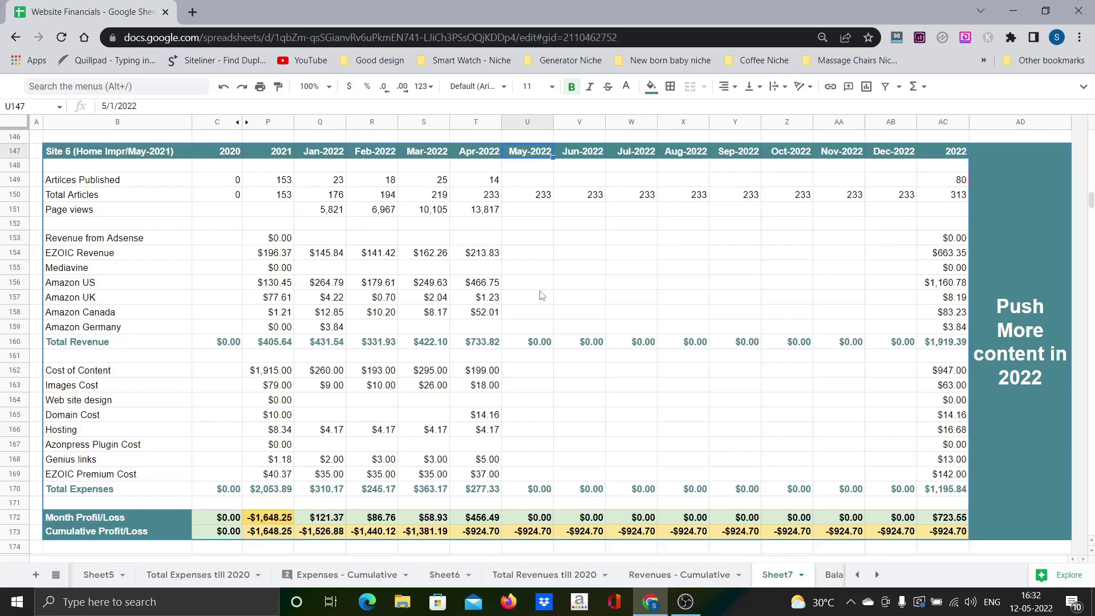
{"action": "left_click", "coordinate": [480, 343]}
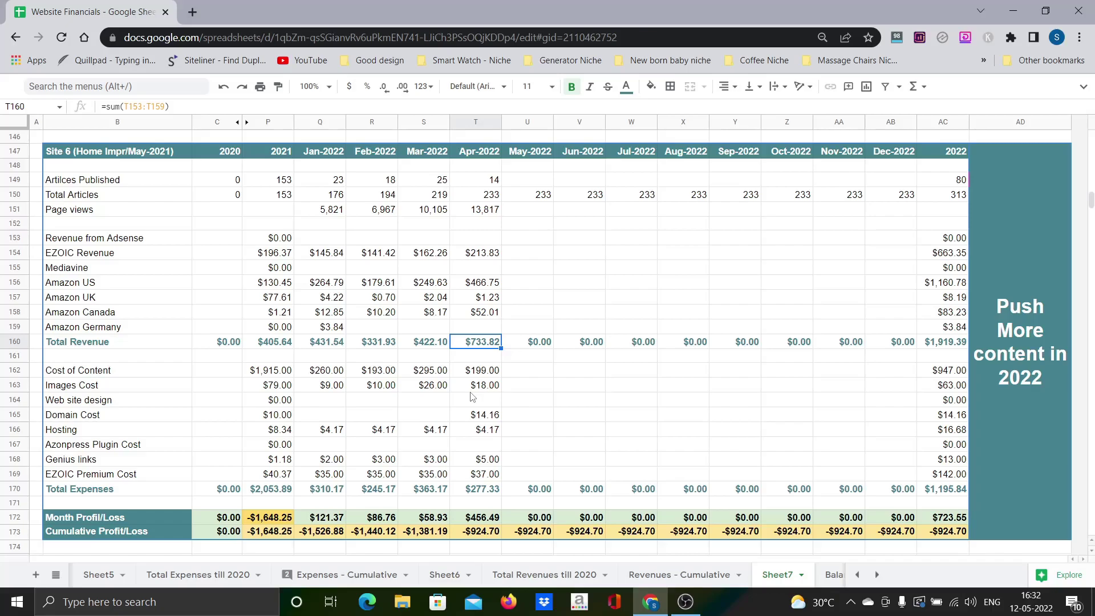
{"action": "left_click", "coordinate": [494, 488]}
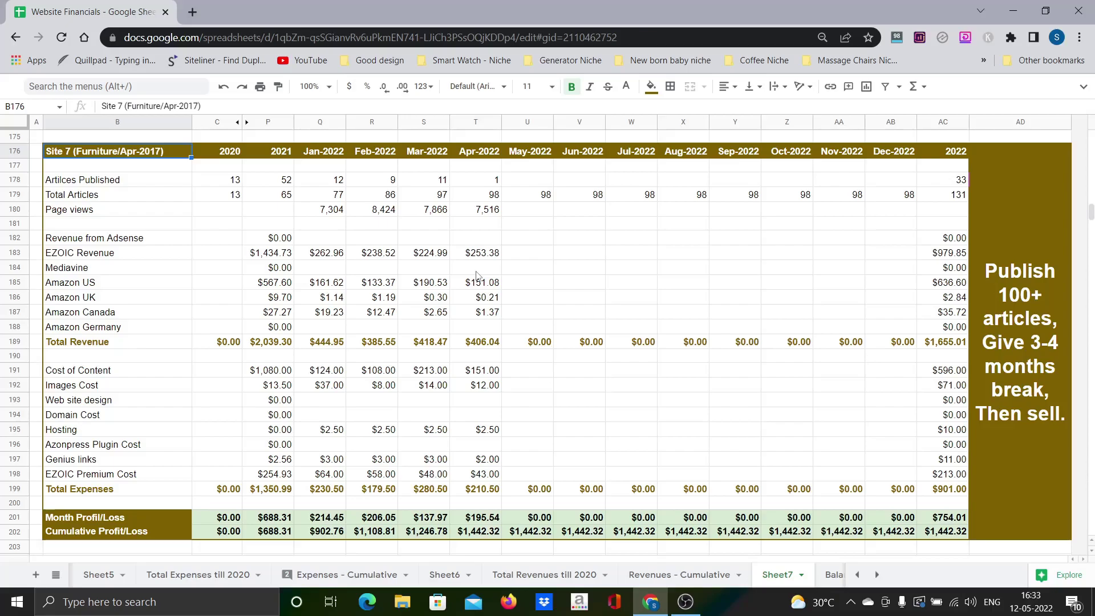
- Examine the April 2022 total expenses and cumulative profit/loss for Site 7 (Furniture)
{"action": "key", "text": "Right"}
{"action": "key", "text": "Right"}
{"action": "key", "text": "Right"}
{"action": "key", "text": "Right"}
{"action": "key", "text": "Right"}
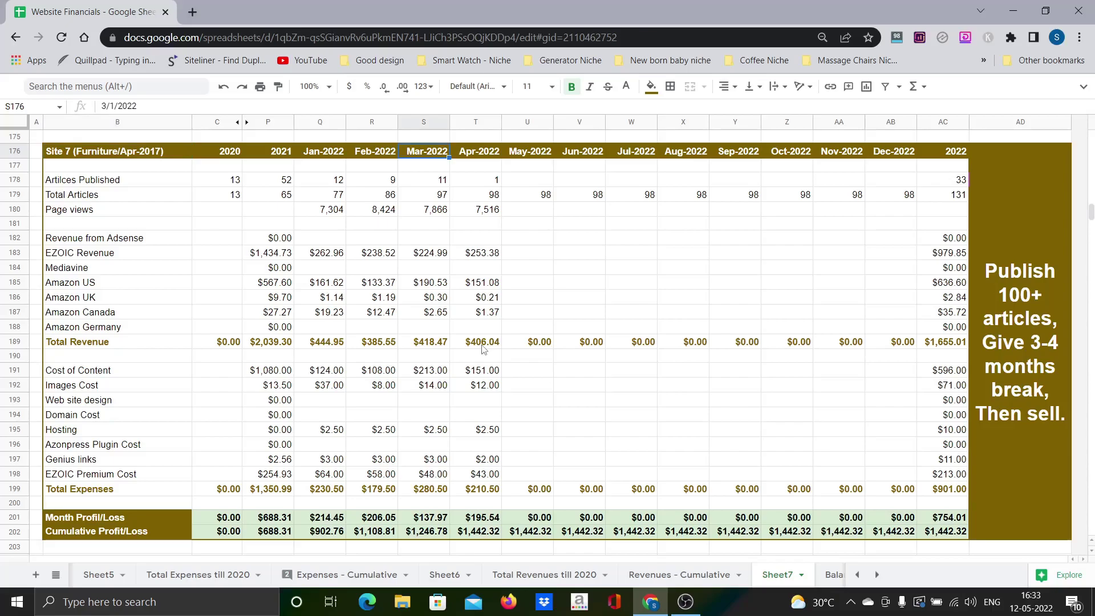
{"action": "left_click", "coordinate": [484, 489]}
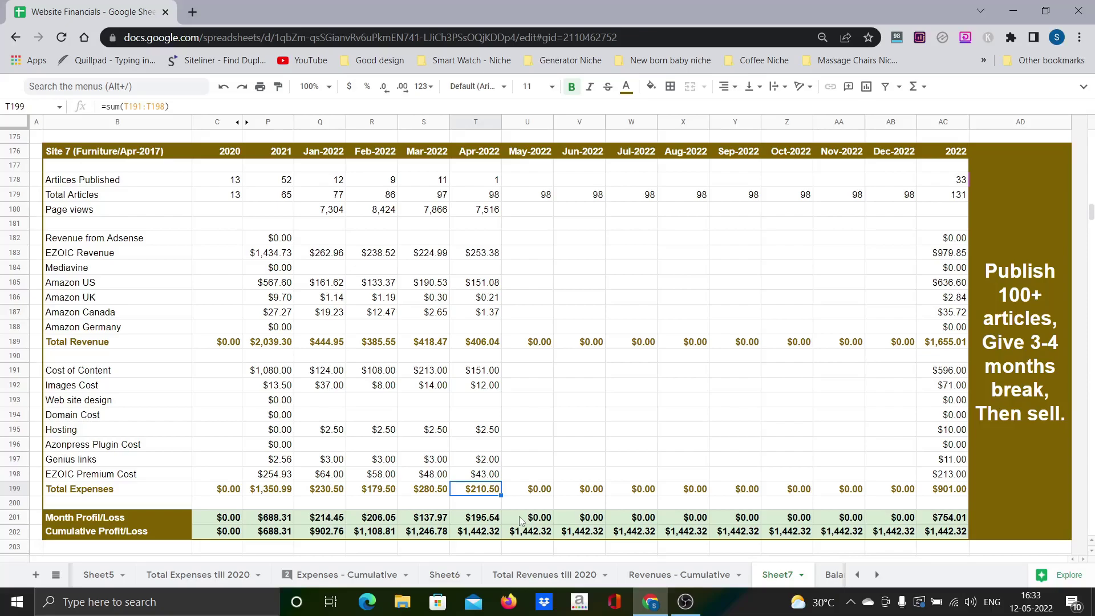
{"action": "left_click", "coordinate": [488, 532]}
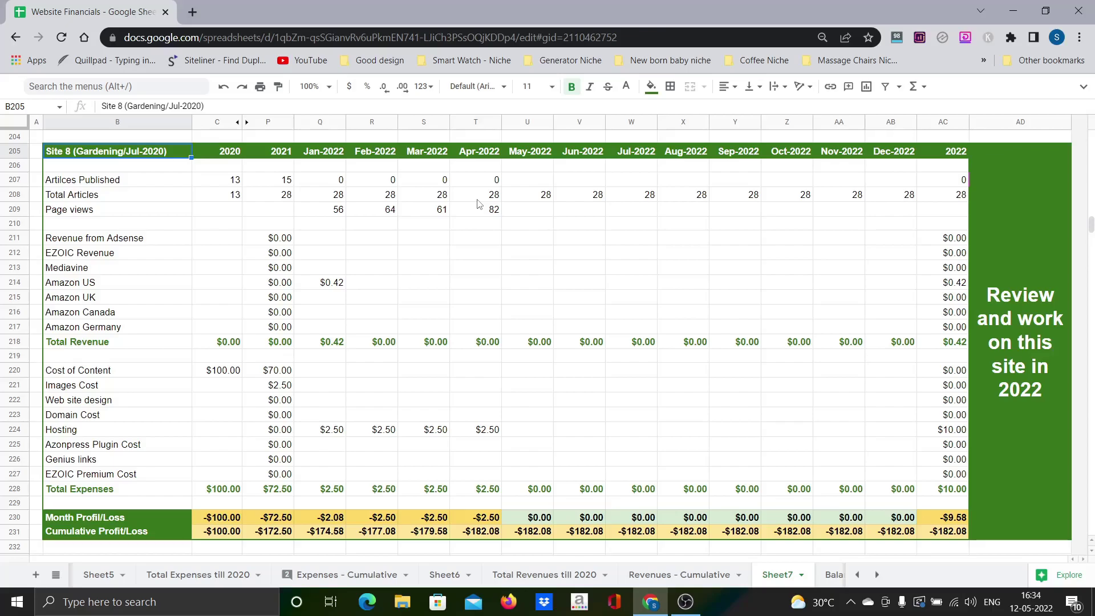
- Check the 2022 plan note for Site 8 (Gardening) alongside its monthly figures
{"action": "key", "text": "ctrl+Right"}
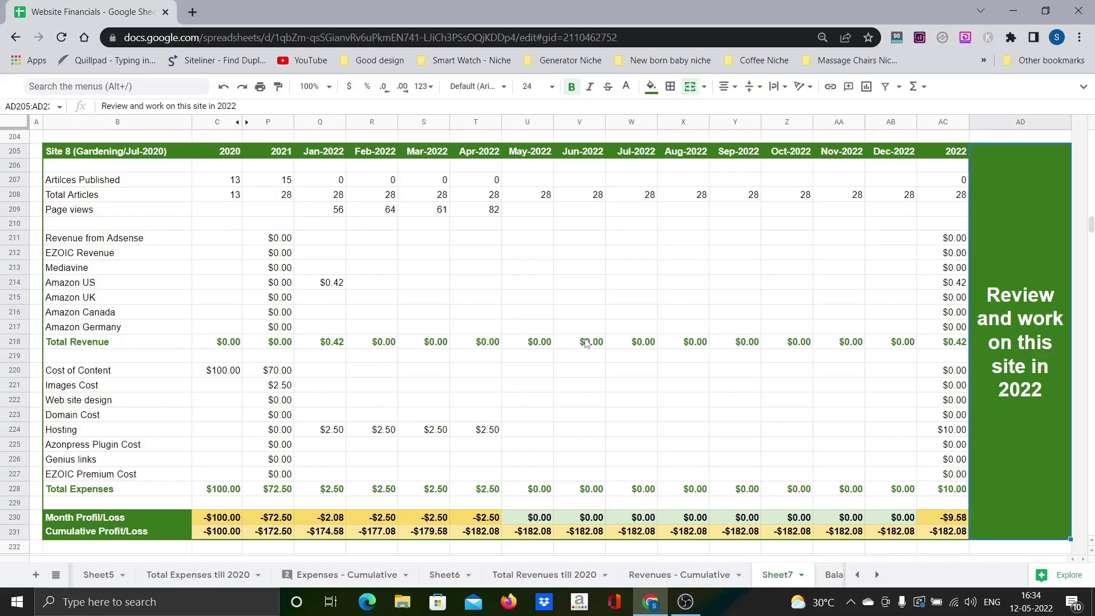
{"action": "key", "text": "ctrl+Left"}
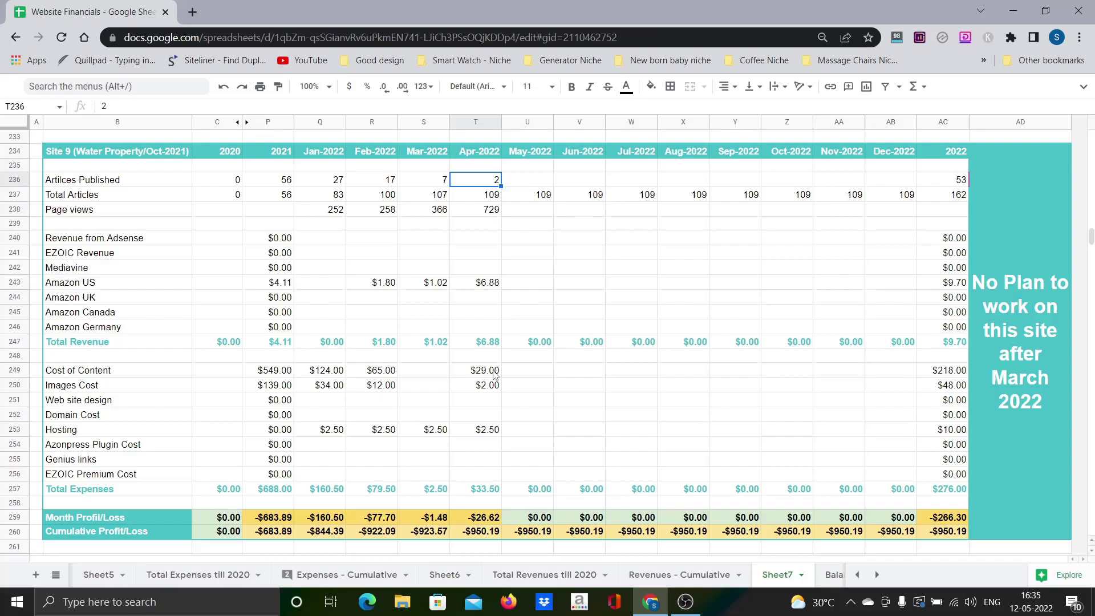
- Go through Site 9's (Water Property) April 2022 figures from articles published to Amazon US revenue, plus its cumulative profit/loss
{"action": "key", "text": "Down"}
{"action": "key", "text": "Down"}
{"action": "key", "text": "Down"}
{"action": "key", "text": "Down"}
{"action": "key", "text": "Down"}
{"action": "key", "text": "Down"}
{"action": "key", "text": "Down"}
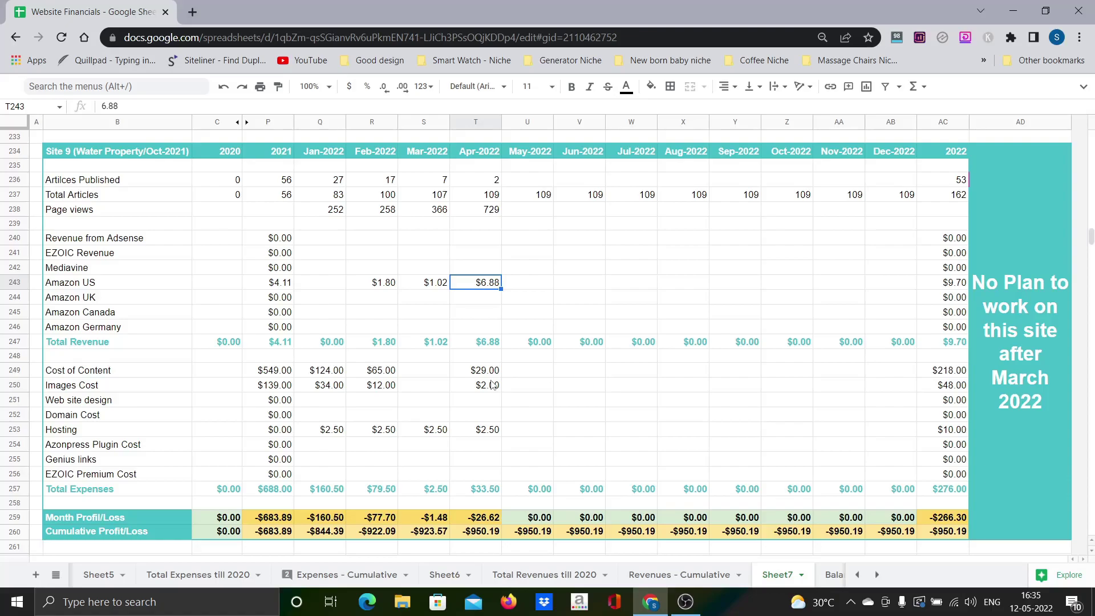
{"action": "left_click", "coordinate": [479, 531]}
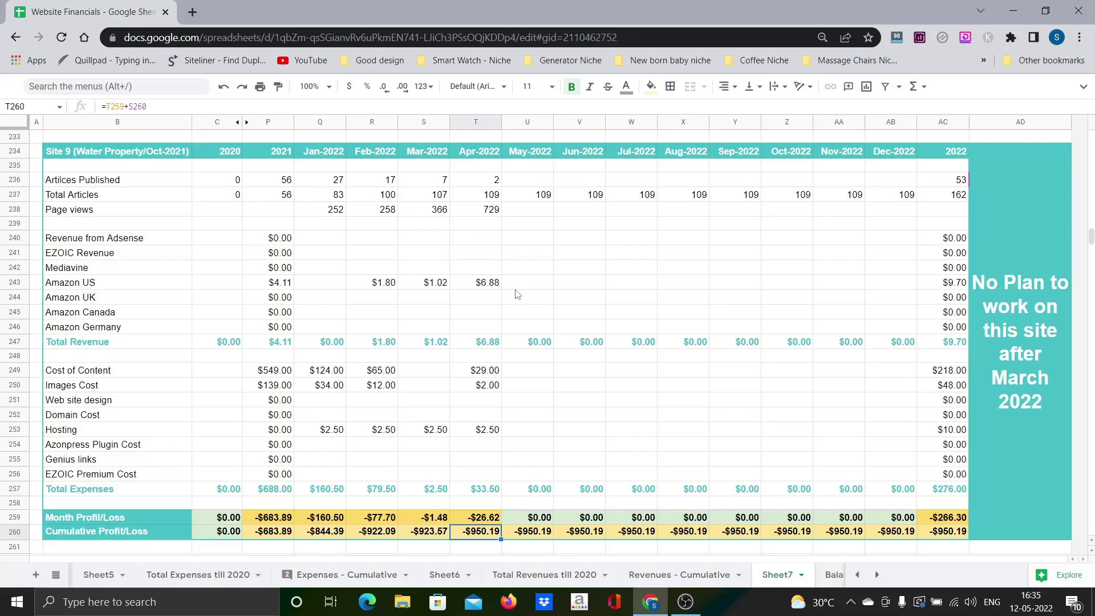
- Examine the April 2022 month and cumulative profit/loss for Site 10 (Floormats)
{"action": "key", "text": "ctrl+z"}
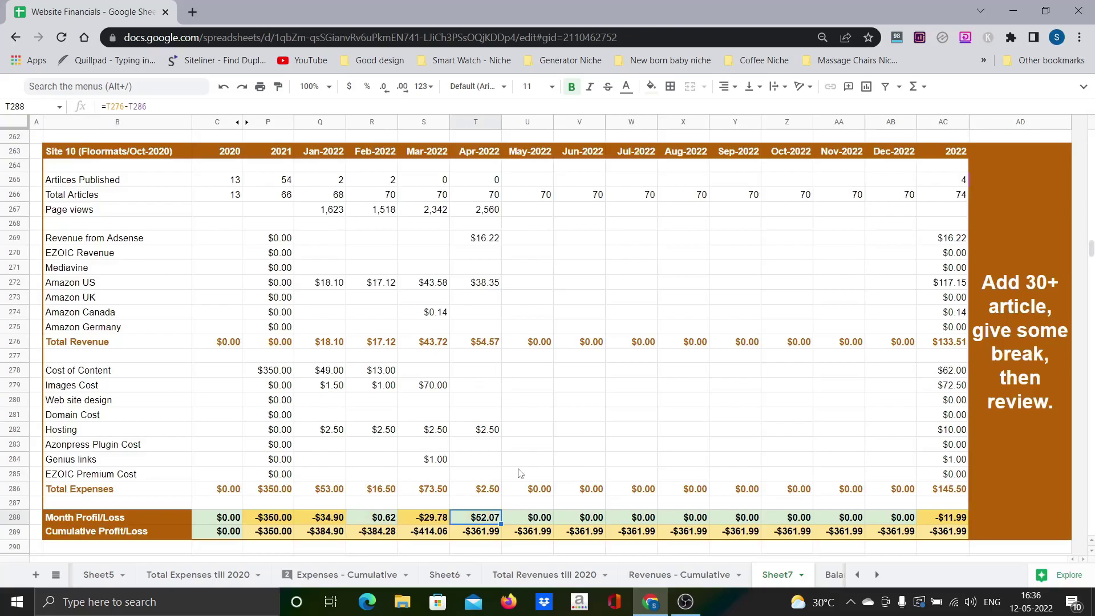
{"action": "left_click", "coordinate": [494, 532]}
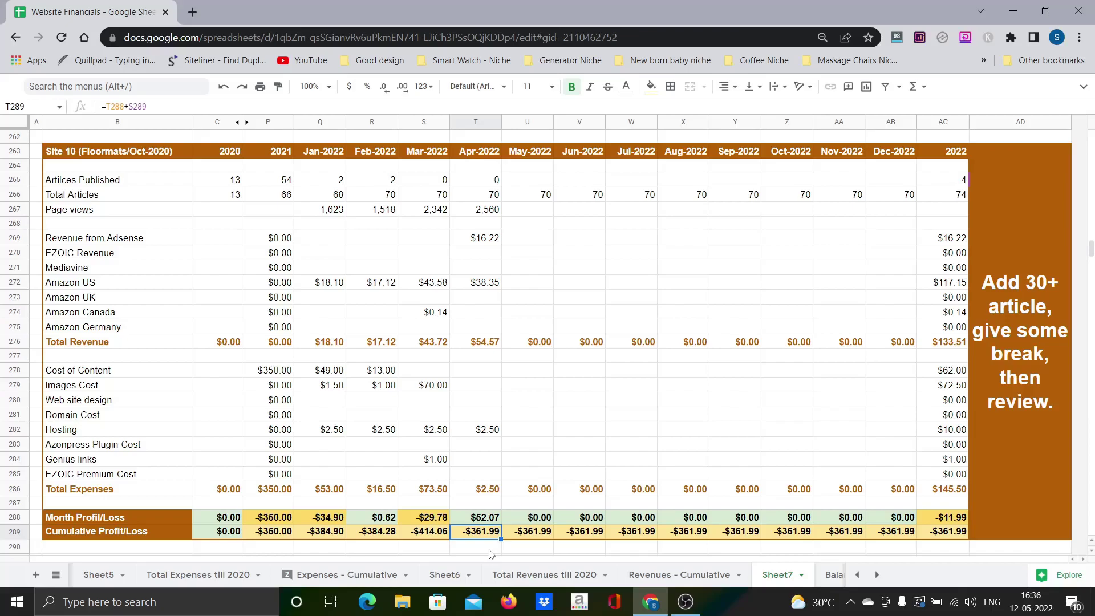
- Review the Total Portfolio's April 2022 column, checking its total revenue, month profit/loss and cumulative profit/loss
{"action": "key", "text": "ctrl+space"}
{"action": "scroll", "coordinate": [525, 363], "scroll_direction": "down", "scroll_amount": 7}
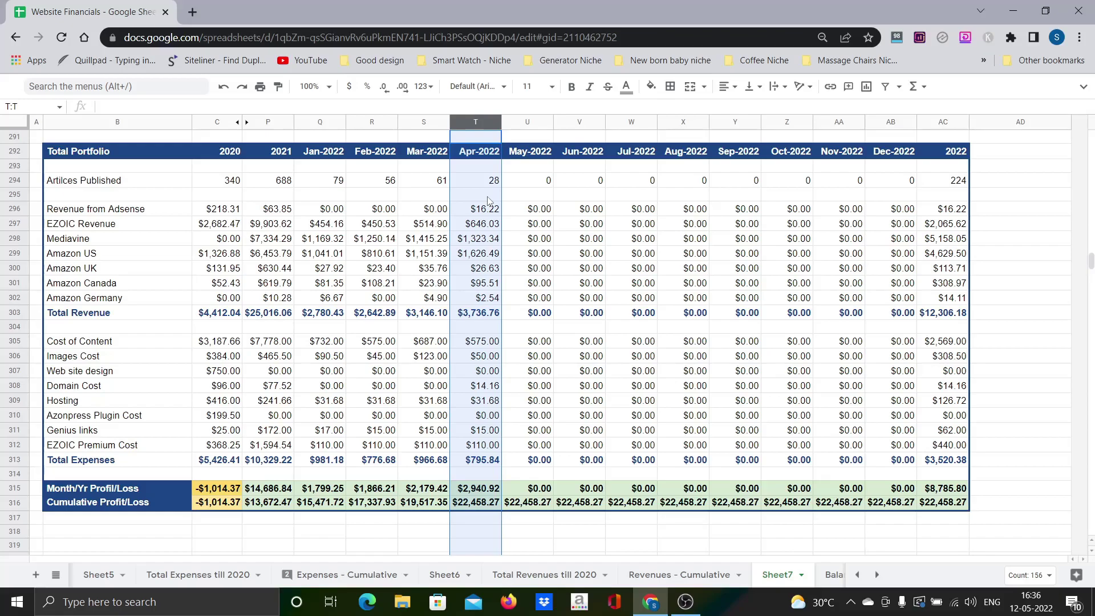
{"action": "left_click", "coordinate": [479, 314]}
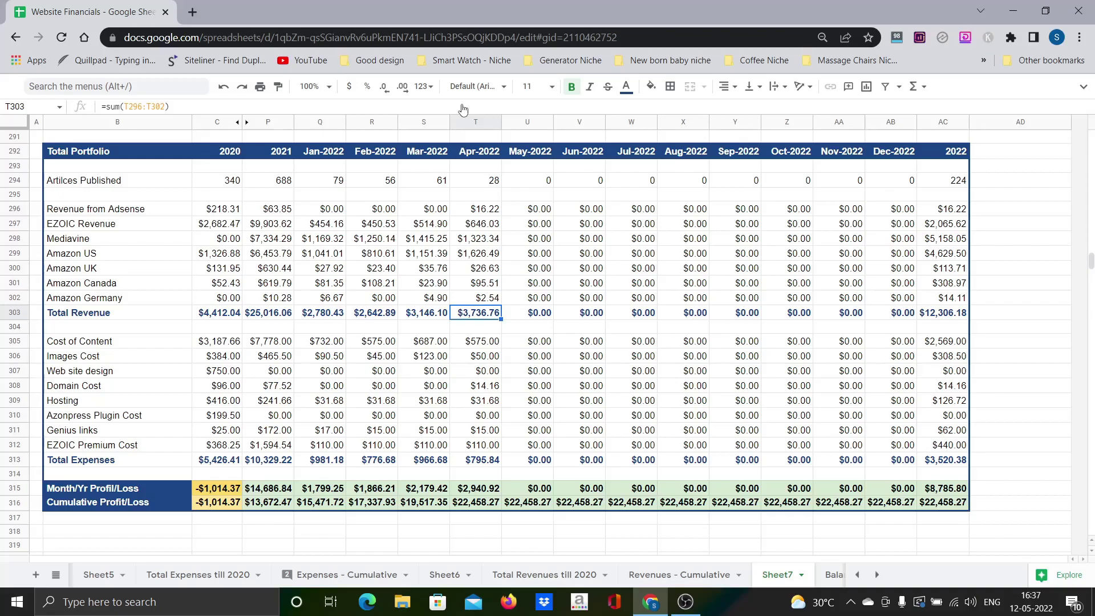
{"action": "left_click", "coordinate": [498, 489]}
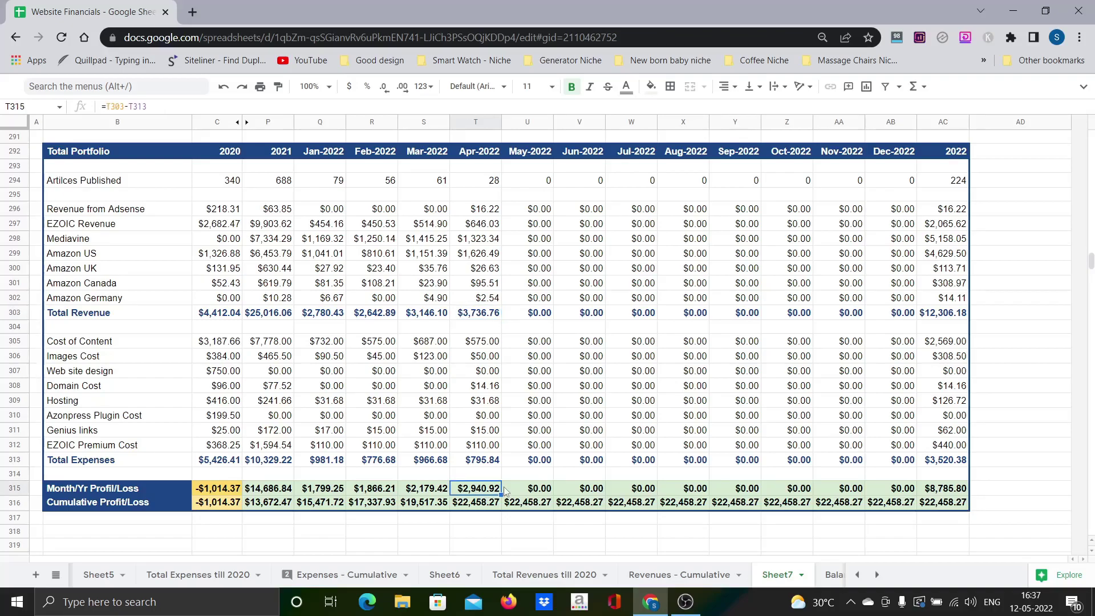
{"action": "left_click", "coordinate": [481, 504]}
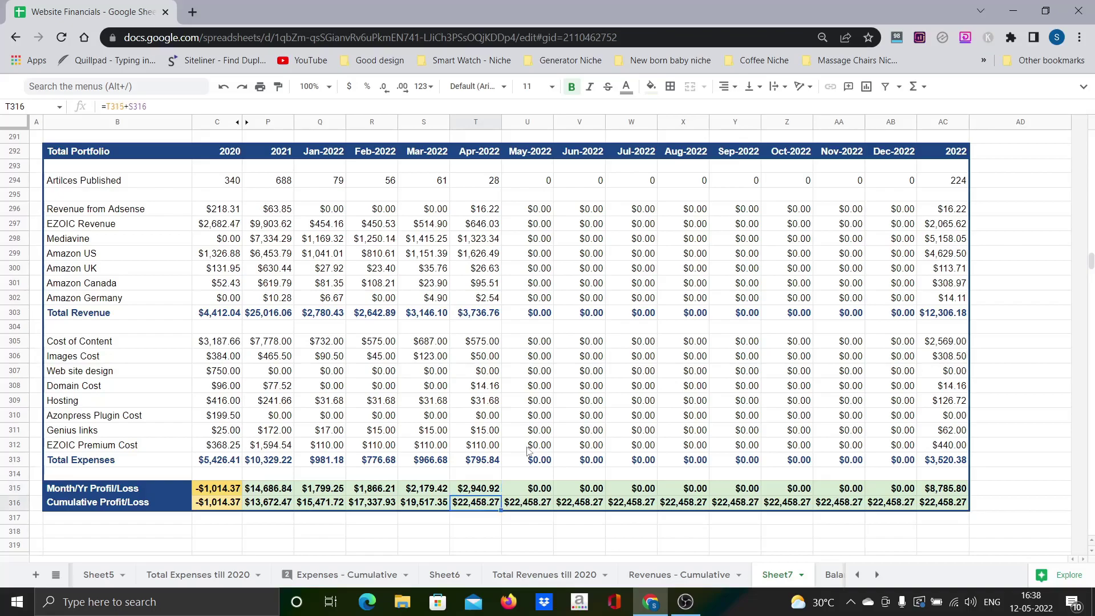